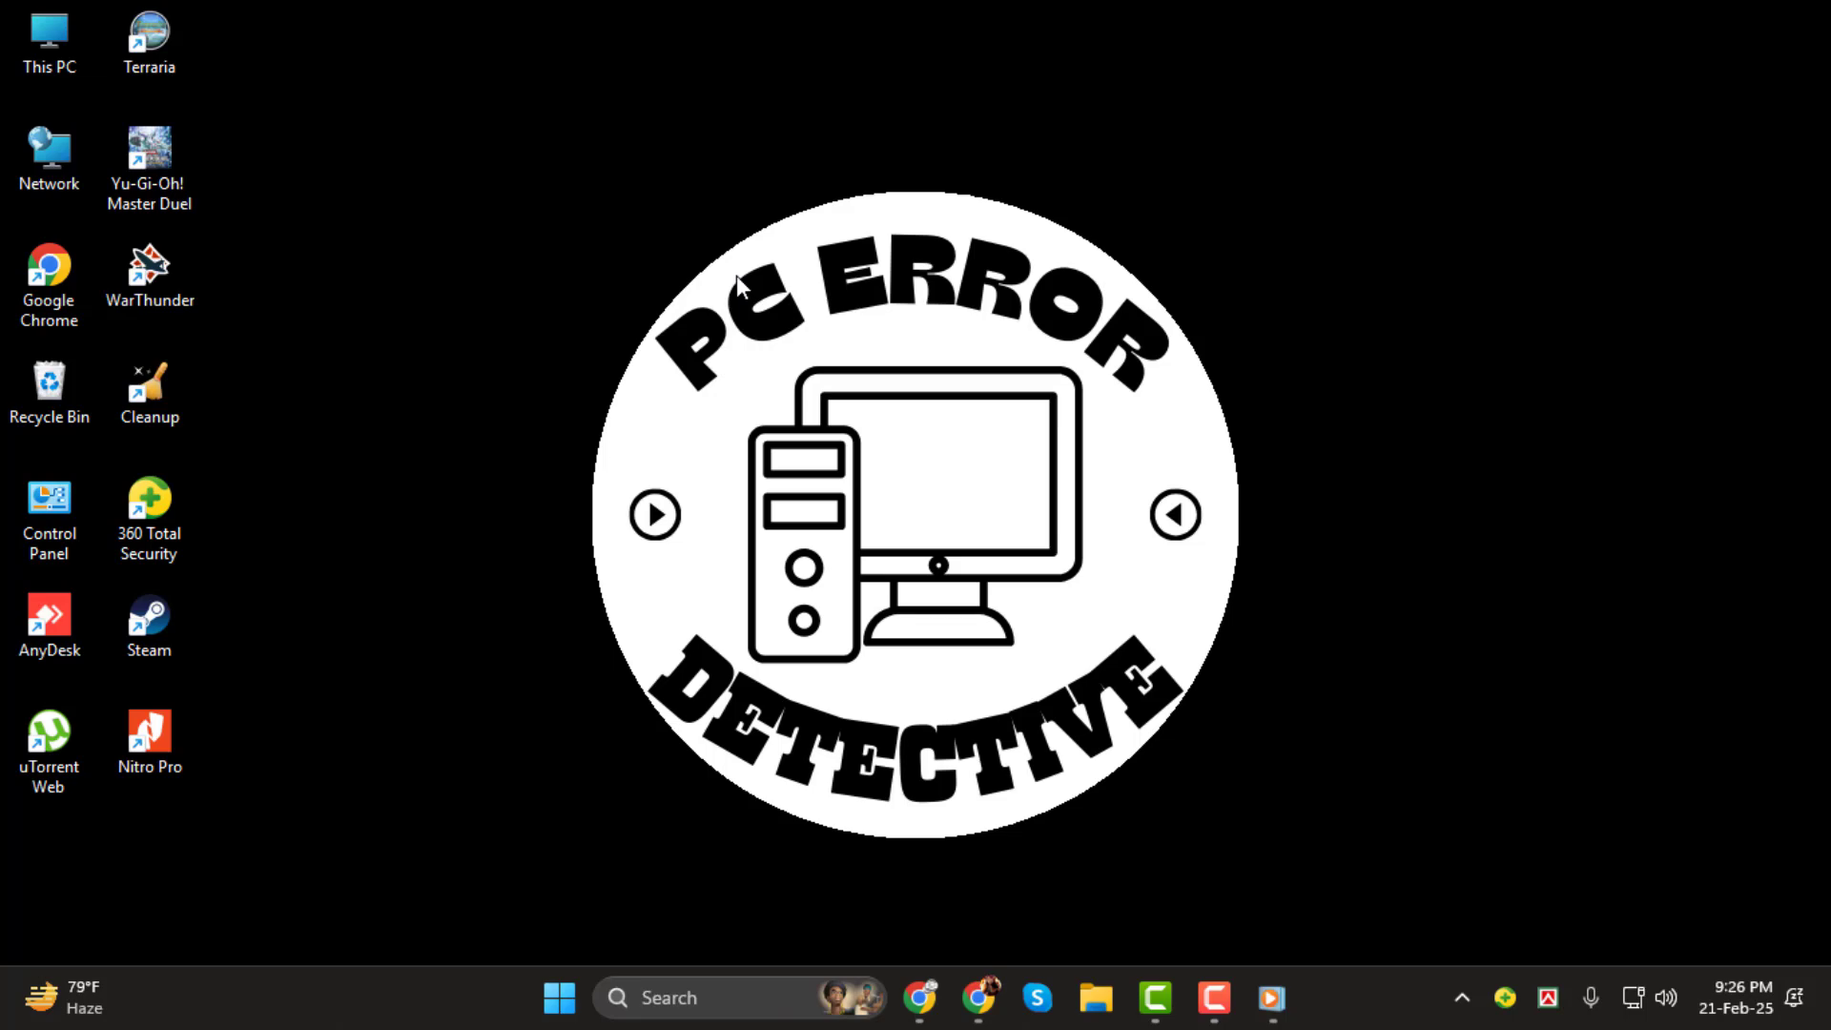
Refresh the desktop four times from its right-click menu.
{"action": "right_click", "coordinate": [737, 277]}
{"action": "left_click", "coordinate": [842, 413]}
{"action": "right_click", "coordinate": [883, 458]}
{"action": "left_click", "coordinate": [936, 510]}
{"action": "right_click", "coordinate": [936, 440]}
{"action": "left_click", "coordinate": [995, 551]}
{"action": "right_click", "coordinate": [996, 123]}
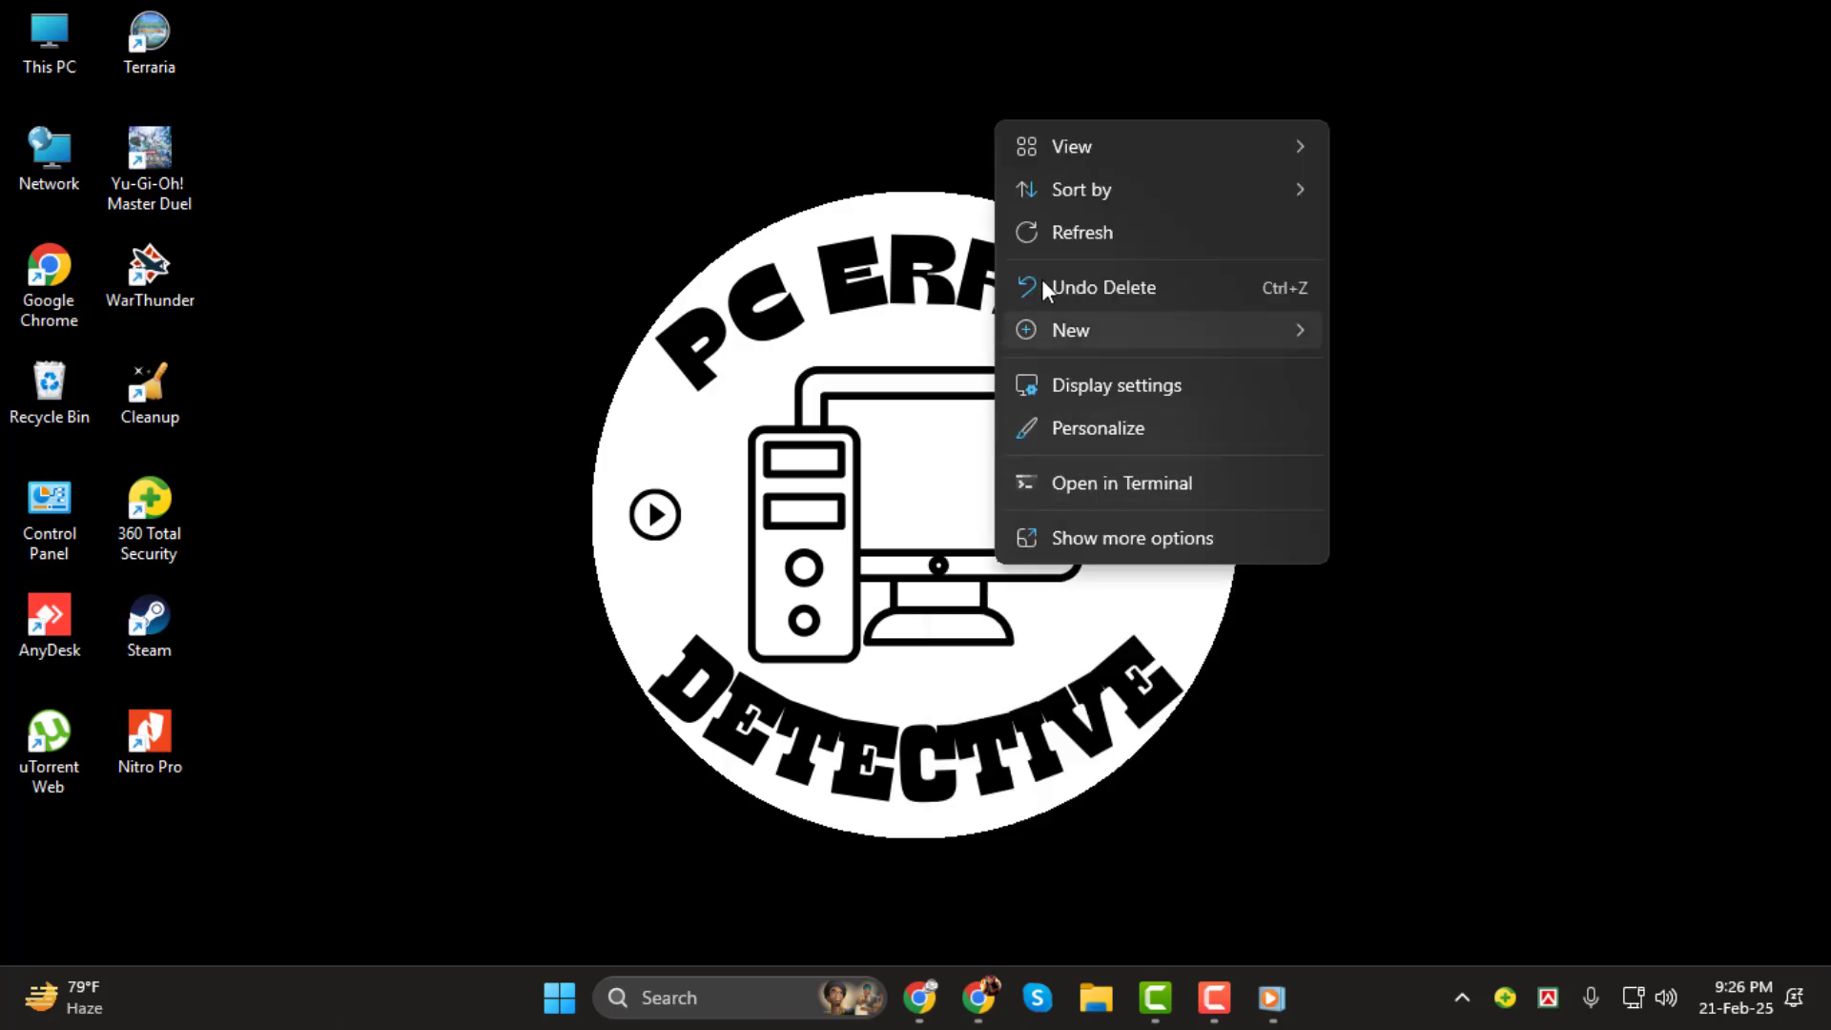
{"action": "left_click", "coordinate": [1045, 235]}
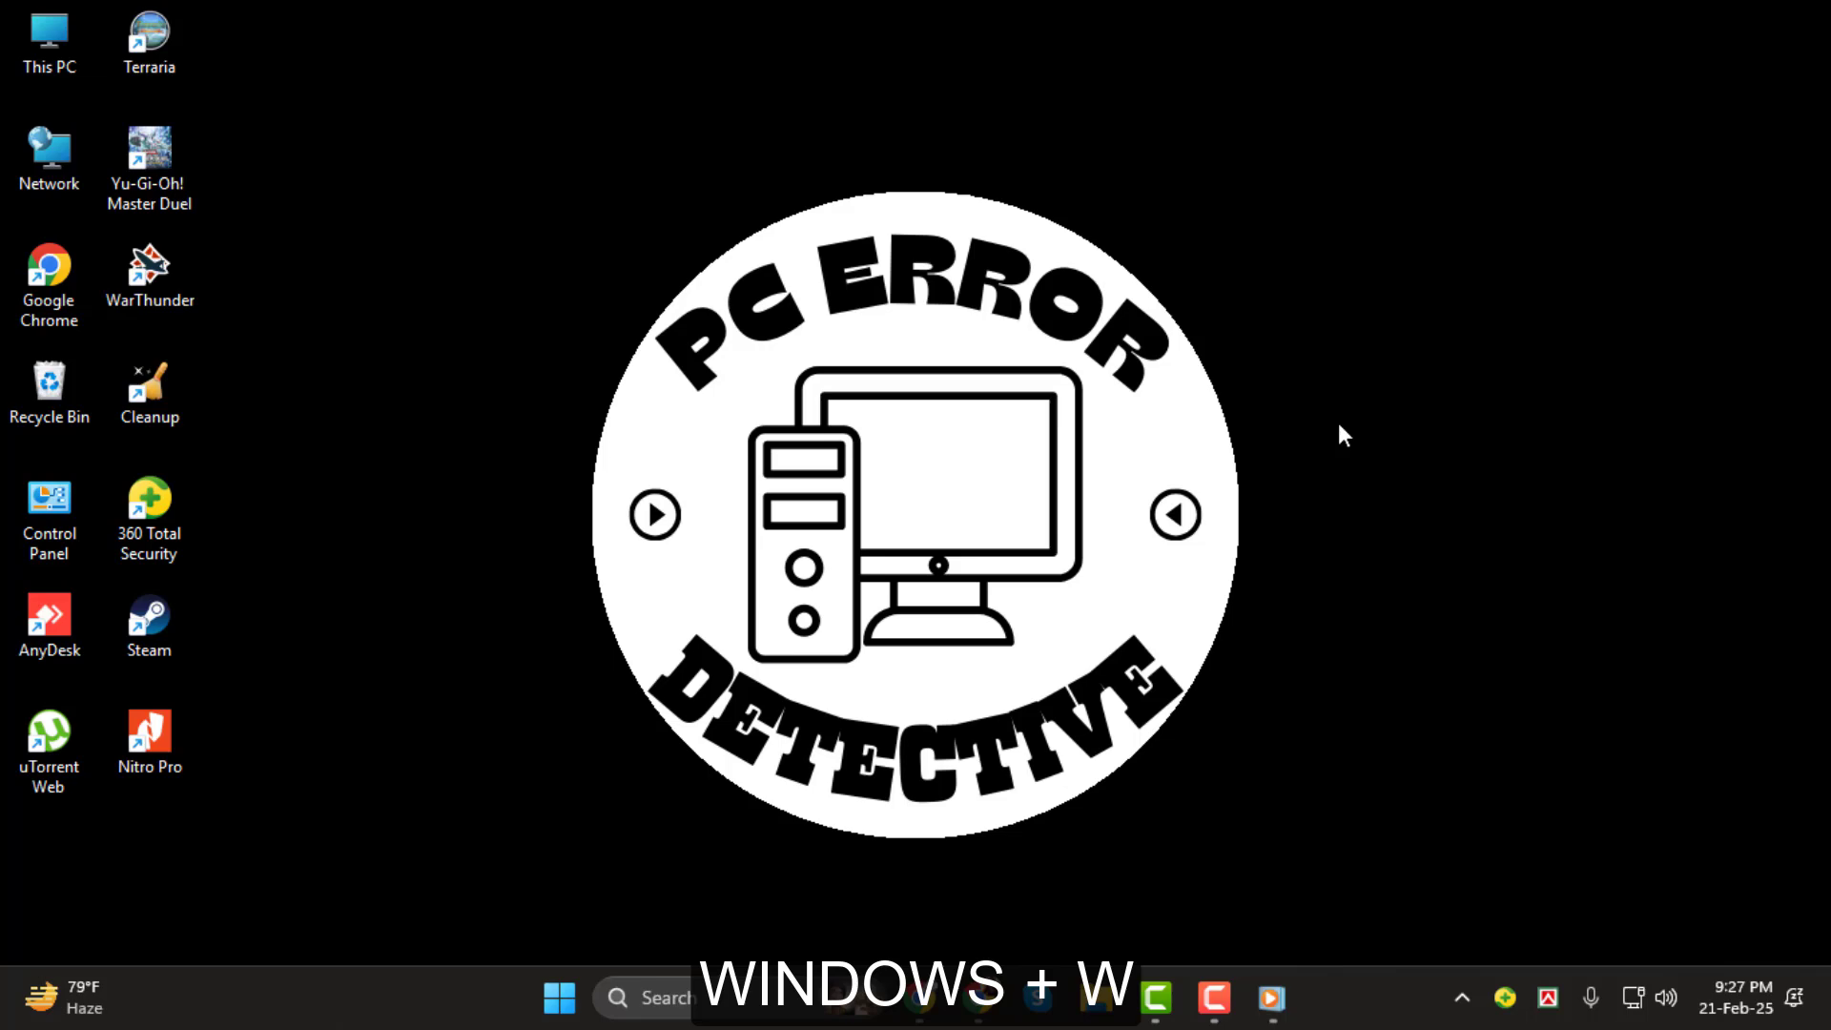
Open the Widgets board and follow Add widgets to find more widgets in Microsoft Store.
{"action": "key", "text": "super+w"}
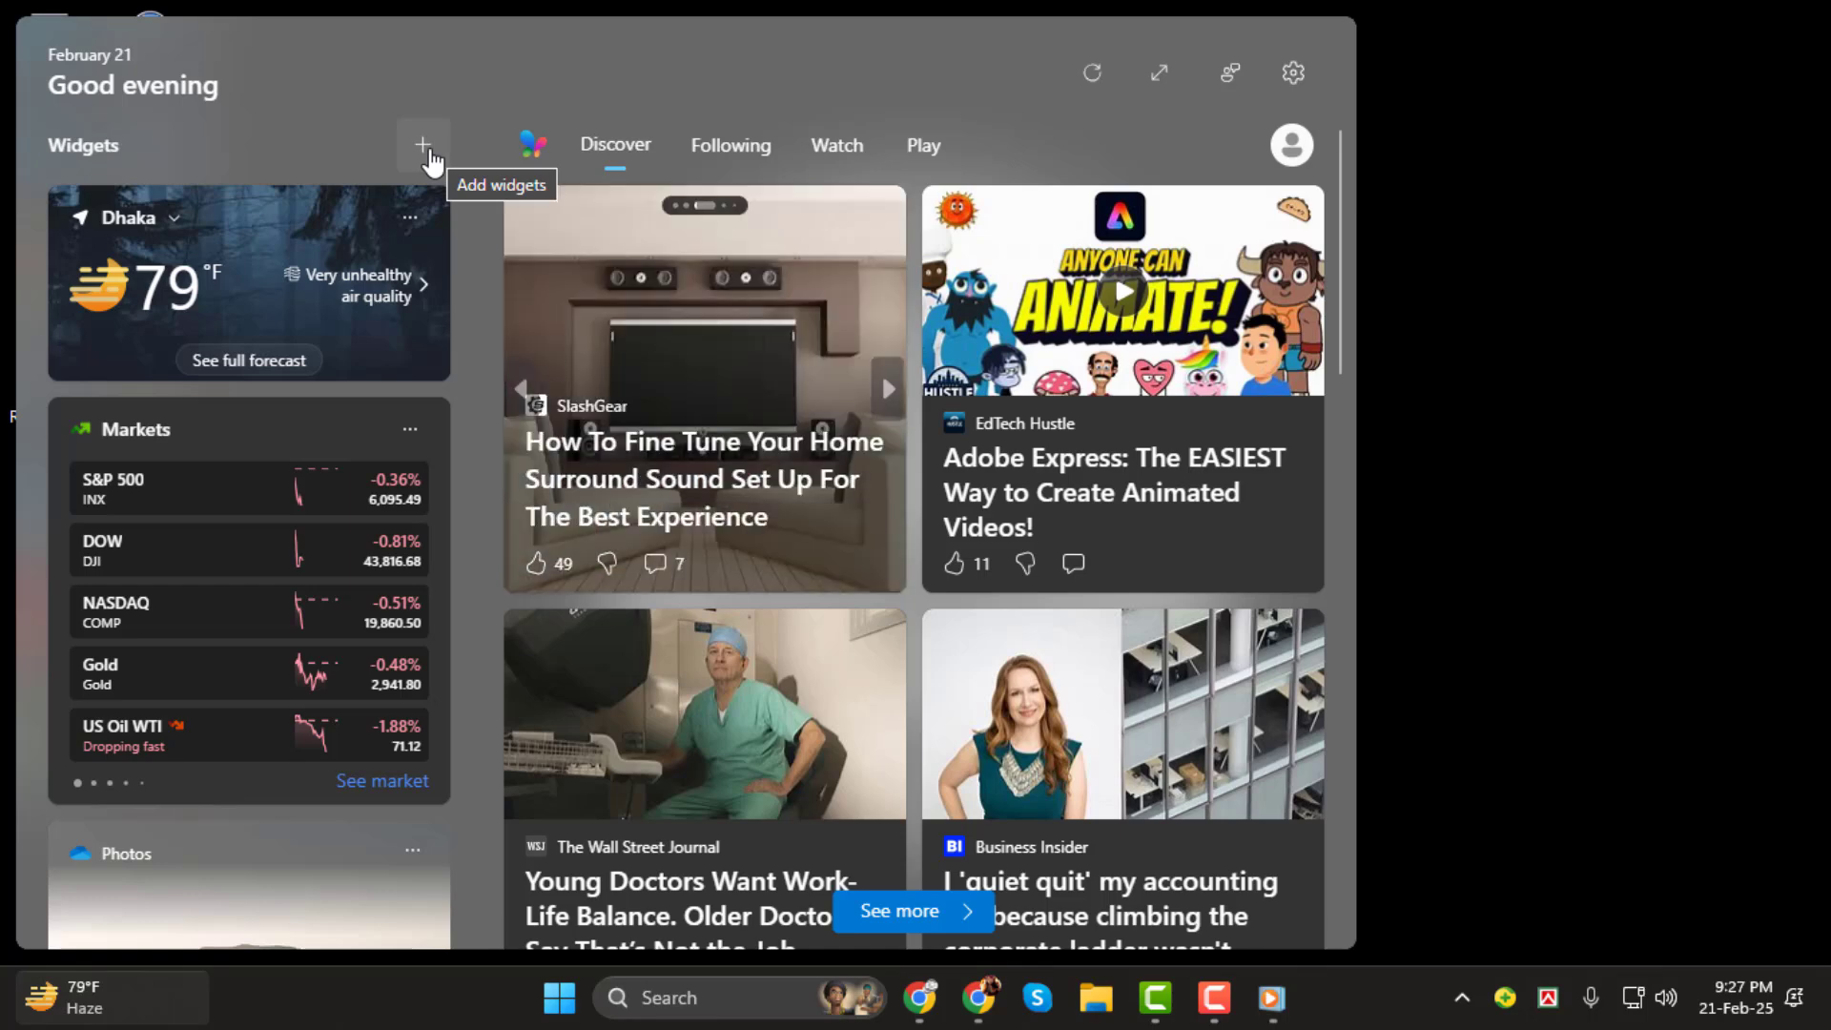
{"action": "left_click", "coordinate": [423, 147]}
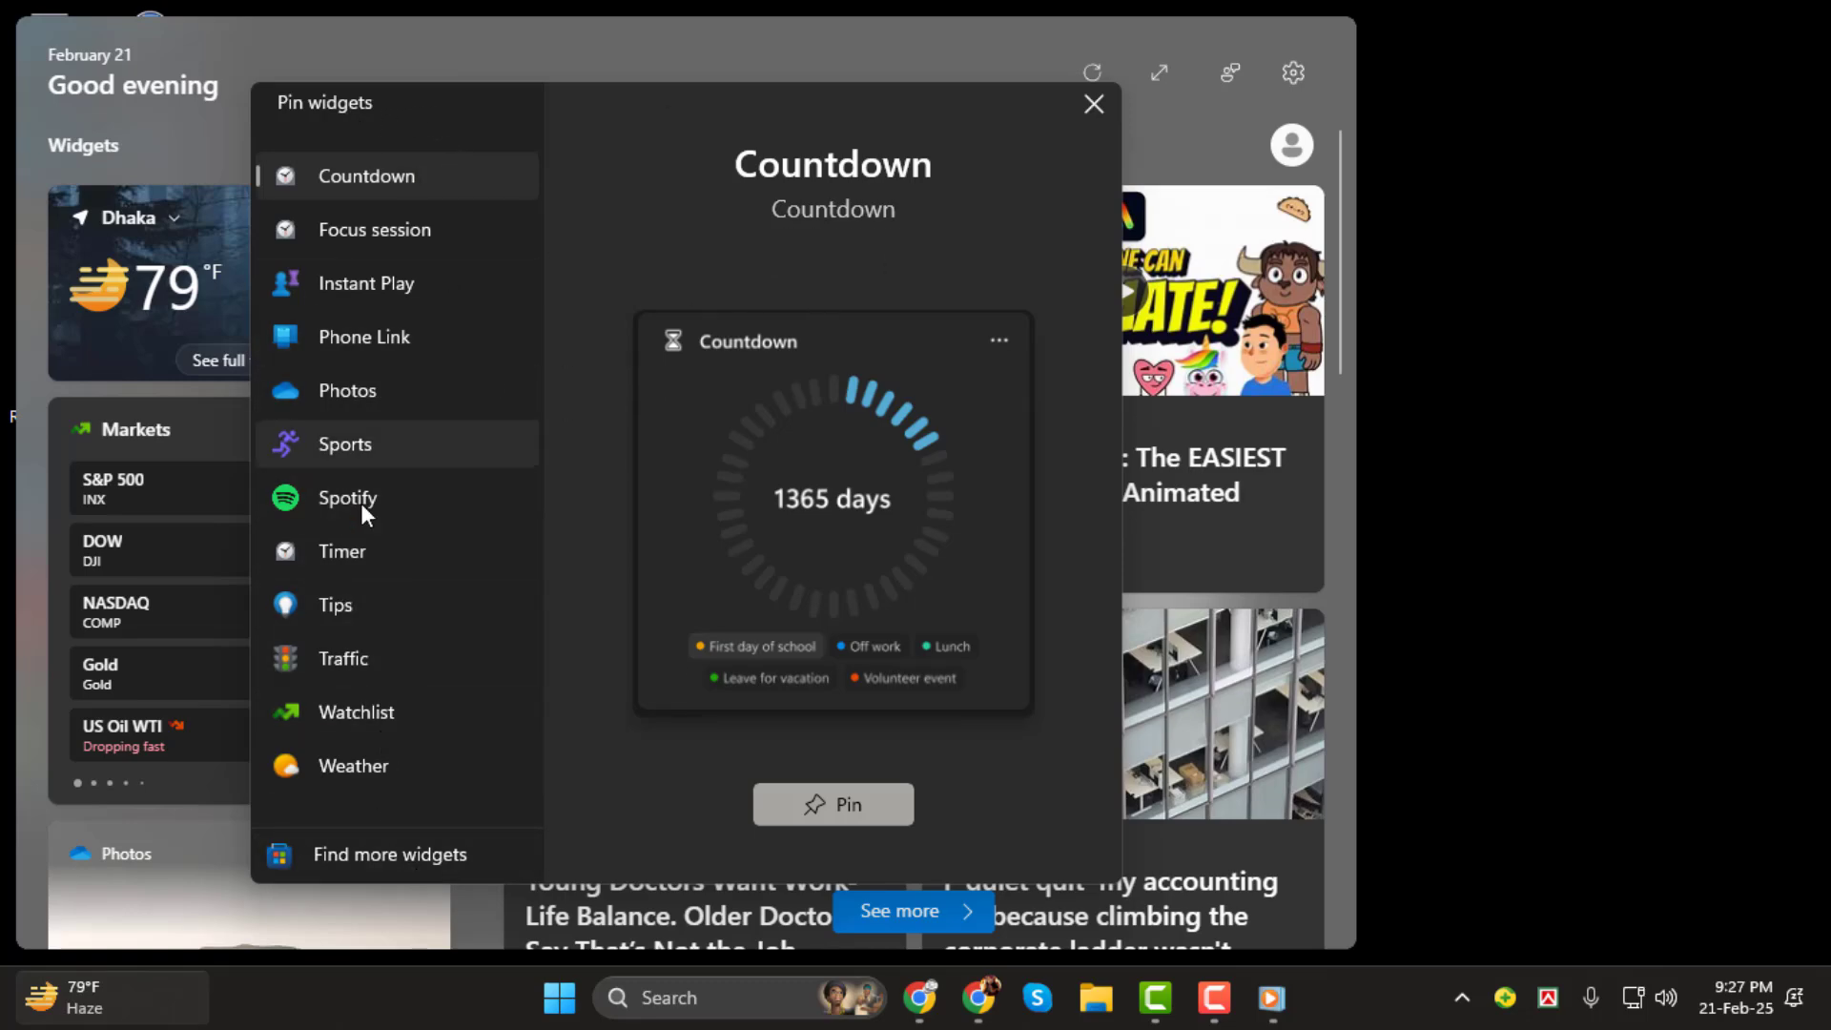
{"action": "left_click", "coordinate": [355, 861]}
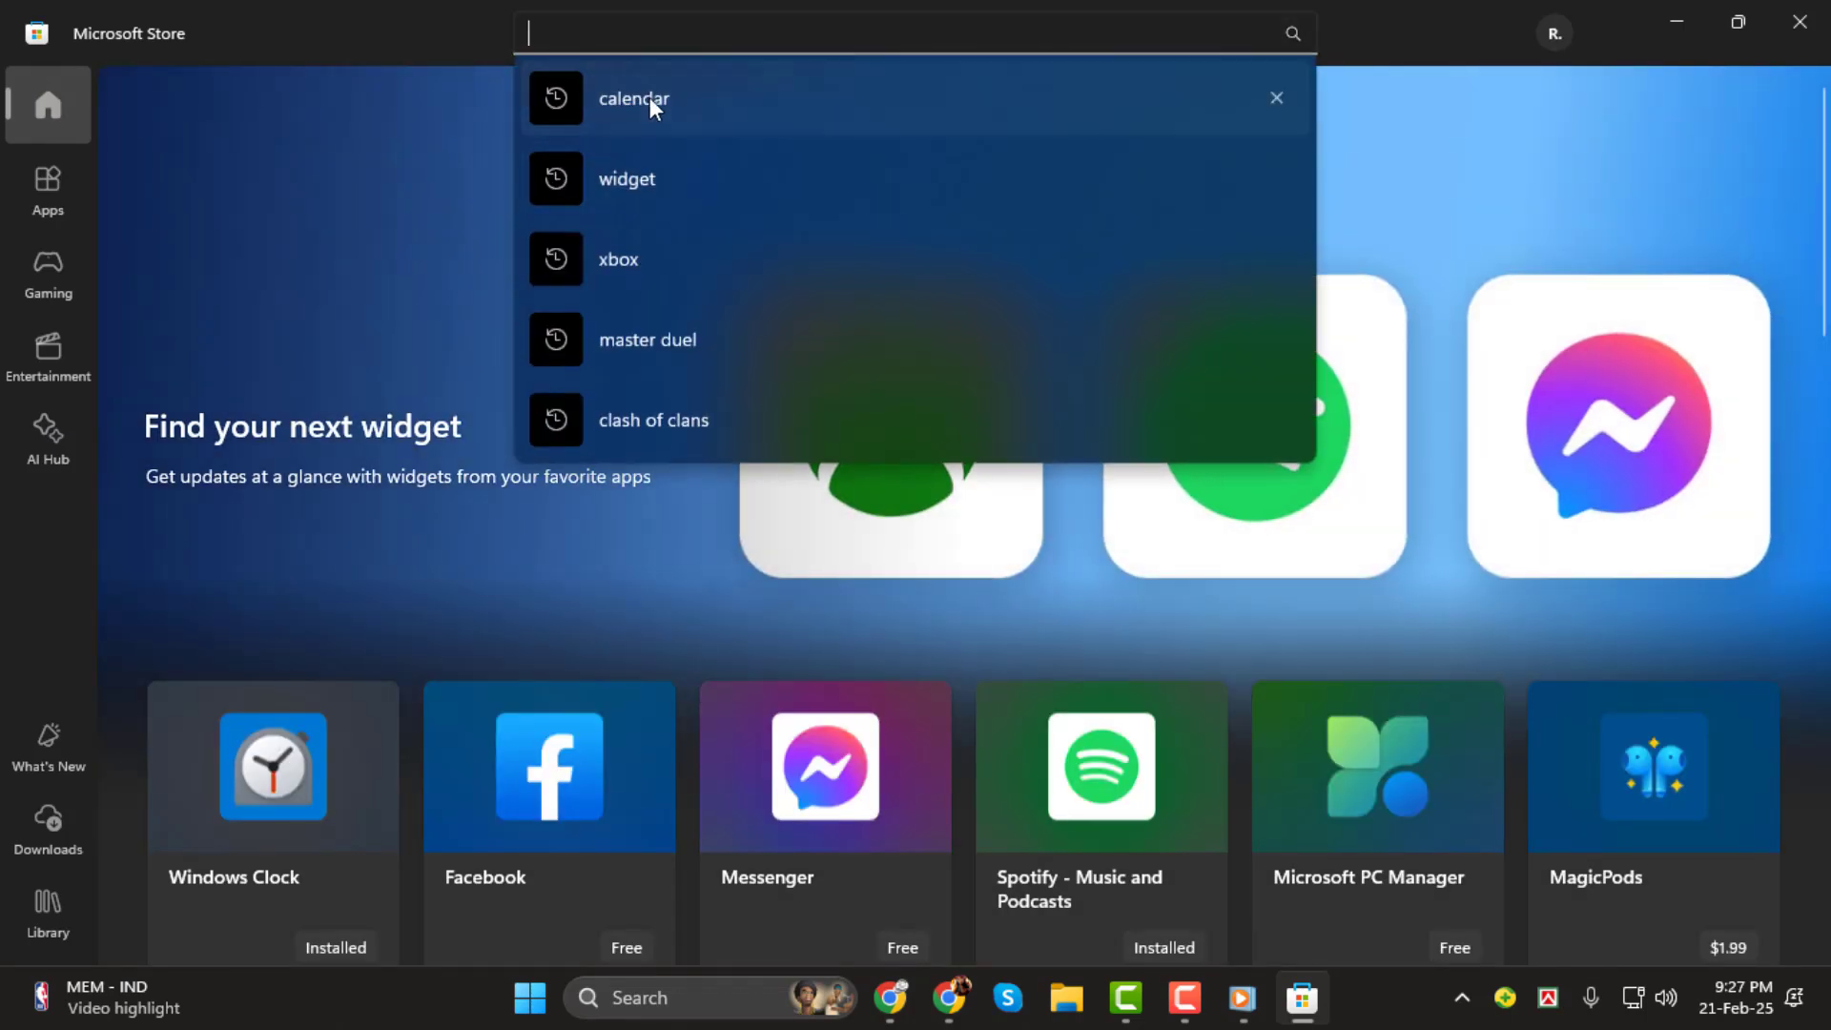
Rerun the 'calendar' search, pick One Calendar, and launch the installed app.
{"action": "left_click", "coordinate": [650, 97]}
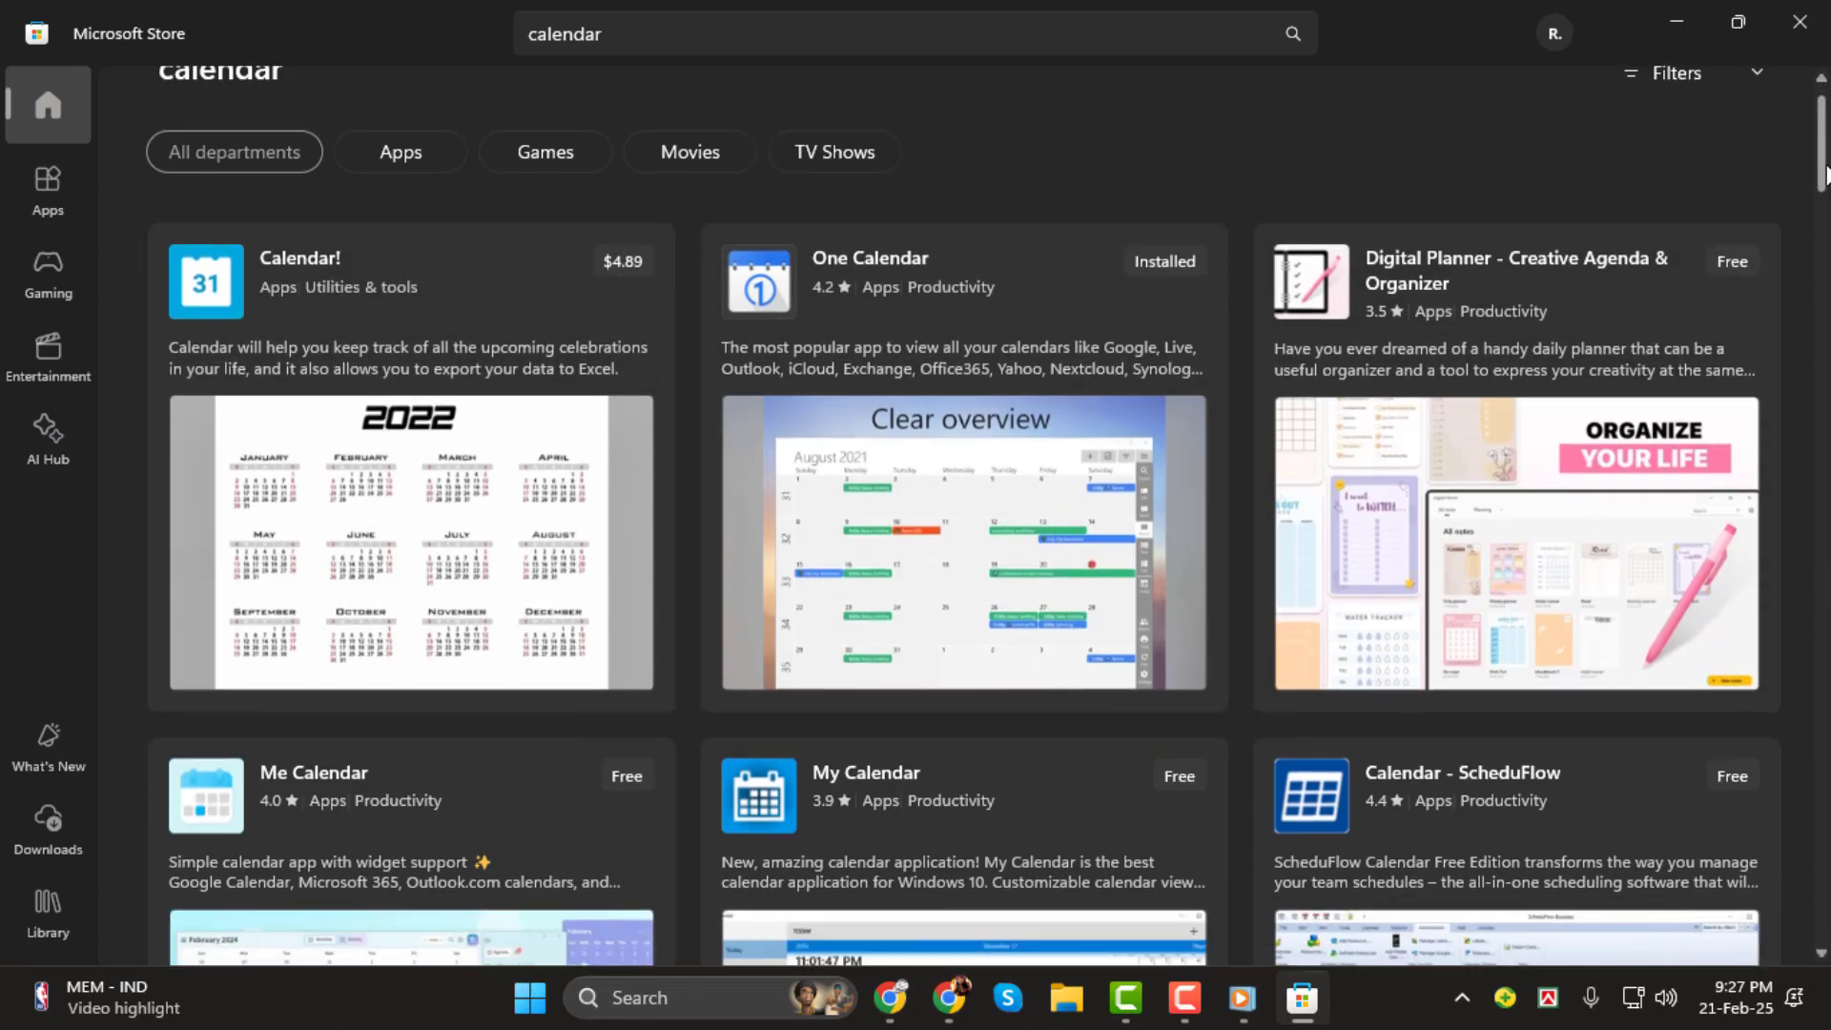
{"action": "mouse_move", "coordinate": [1824, 143]}
{"action": "left_mouse_down"}
{"action": "mouse_move", "coordinate": [1824, 219]}
{"action": "mouse_move", "coordinate": [1823, 167]}
{"action": "left_mouse_up"}
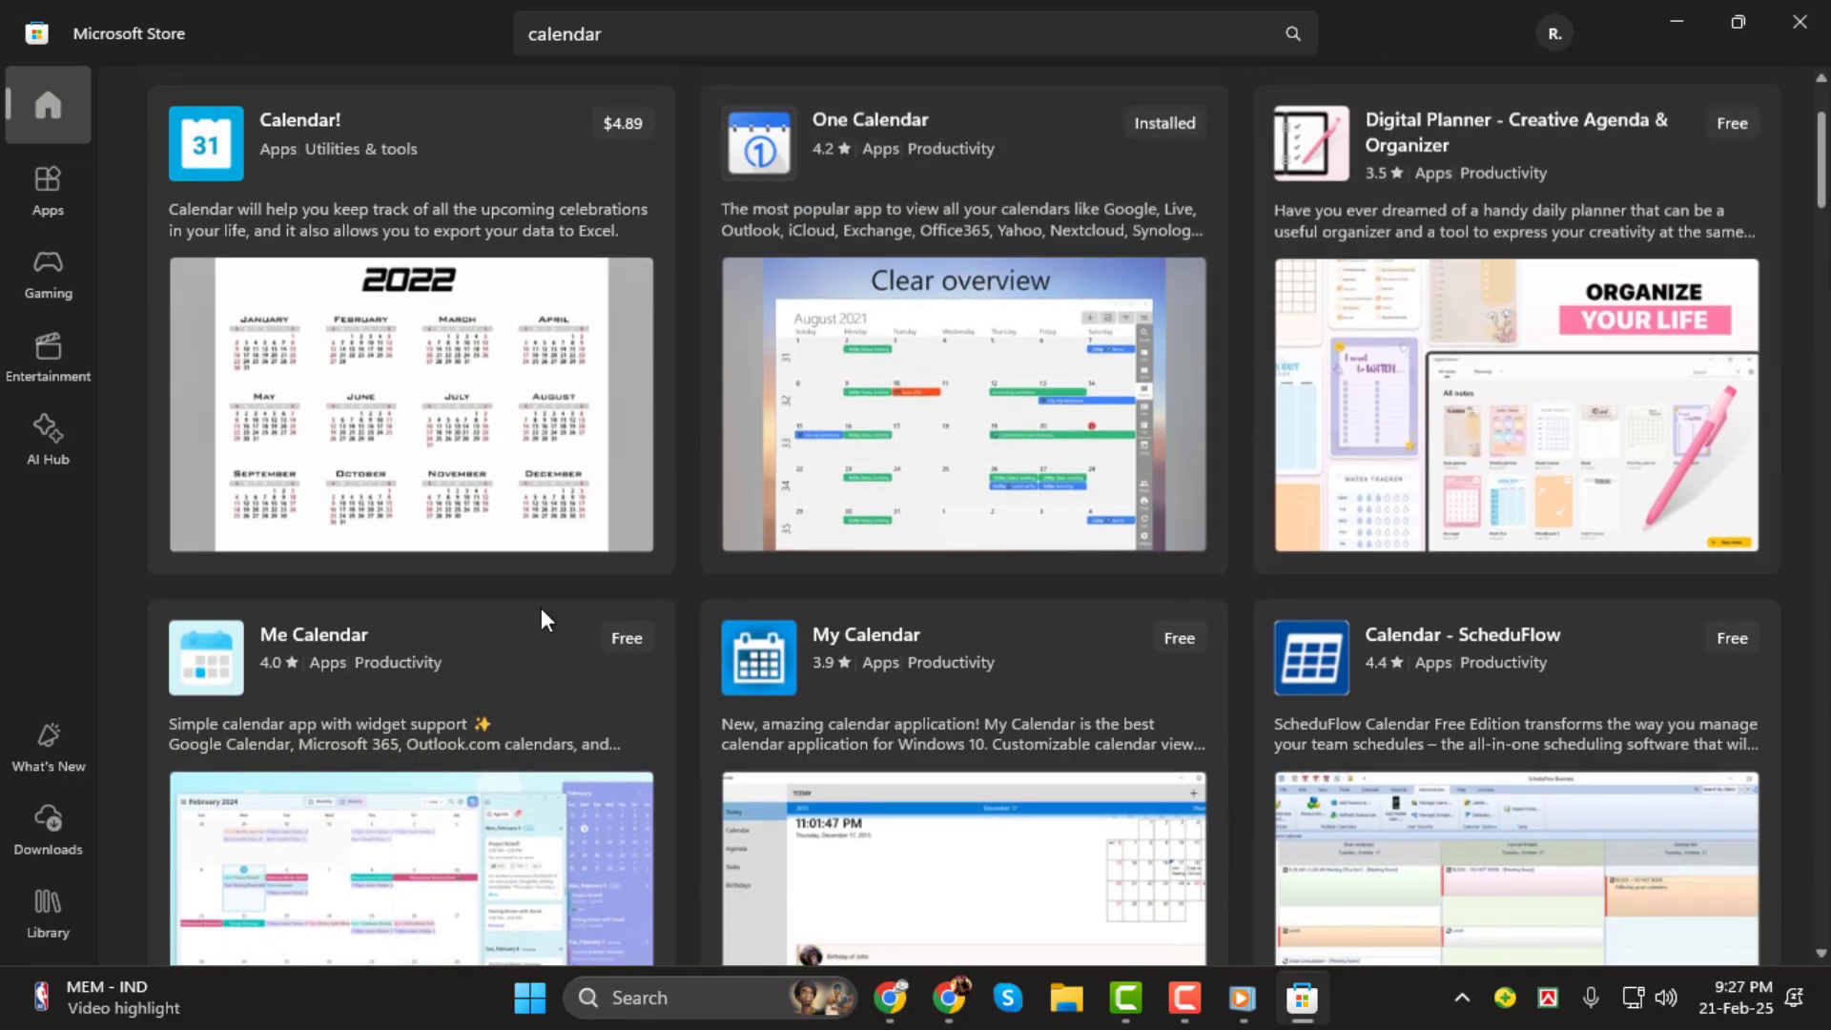
{"action": "mouse_move", "coordinate": [962, 330]}
{"action": "left_click", "coordinate": [996, 376]}
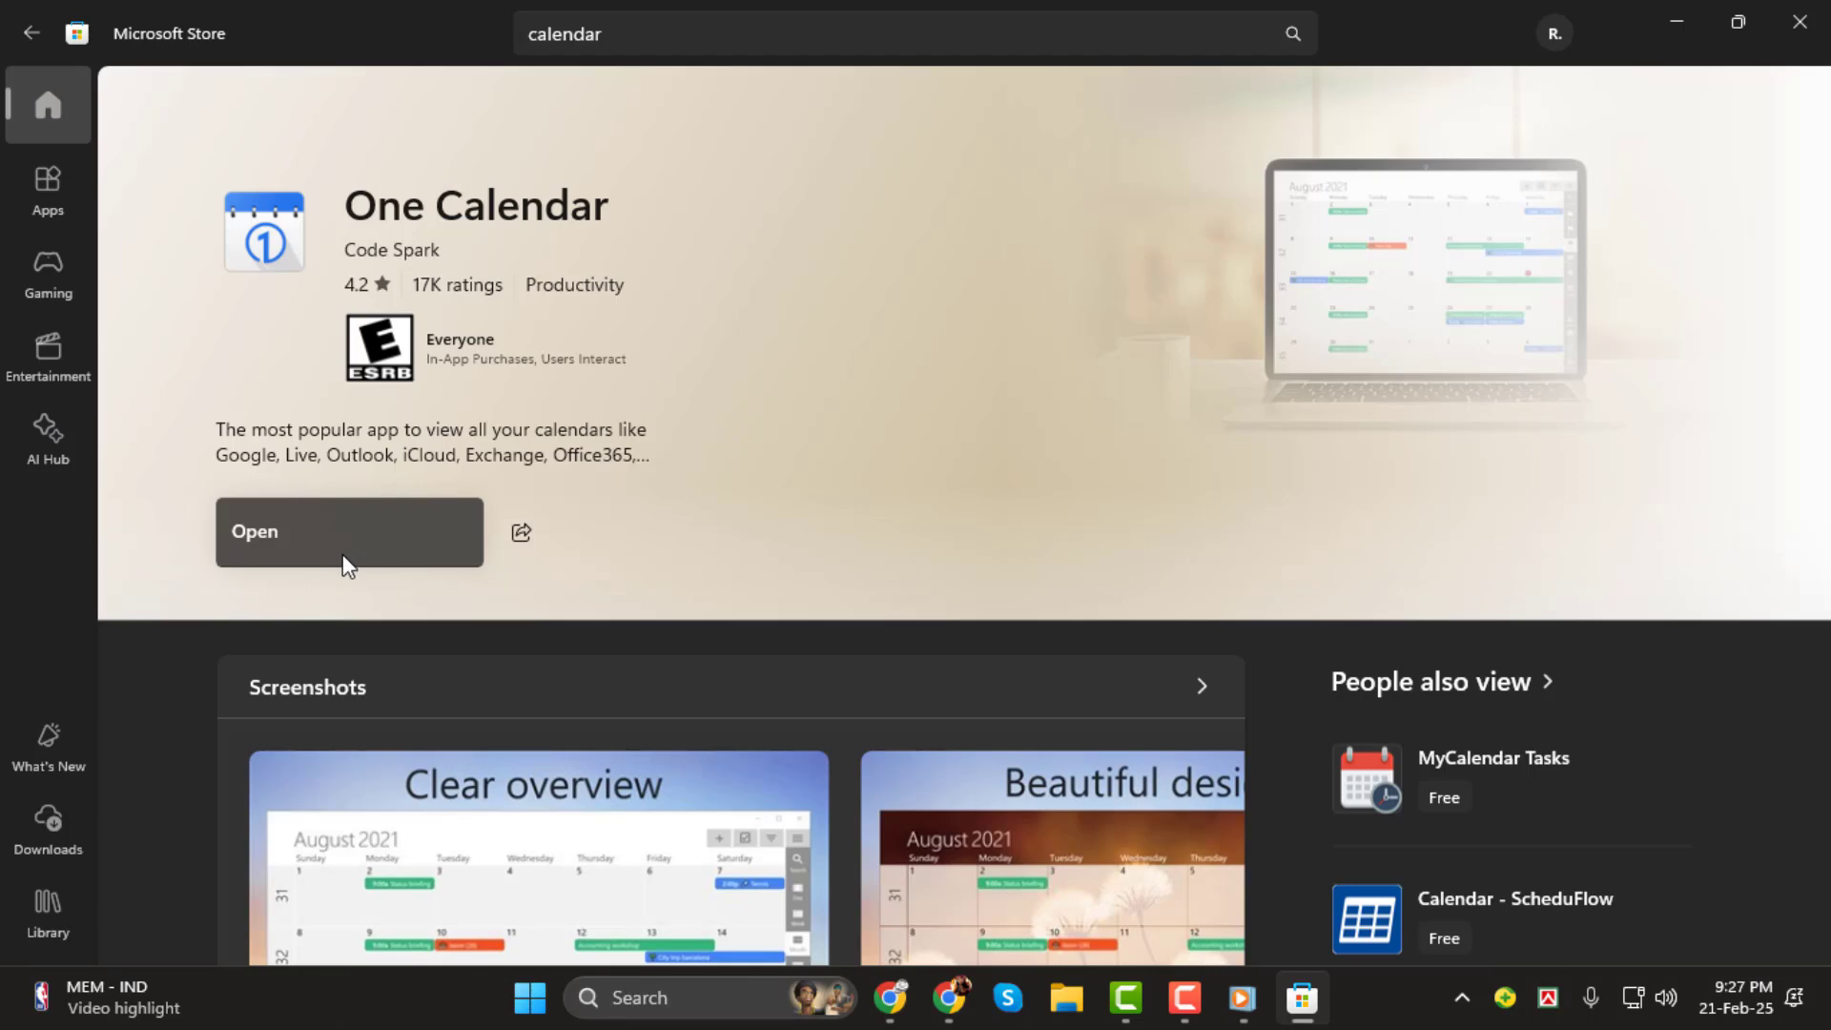
{"action": "left_click", "coordinate": [341, 554]}
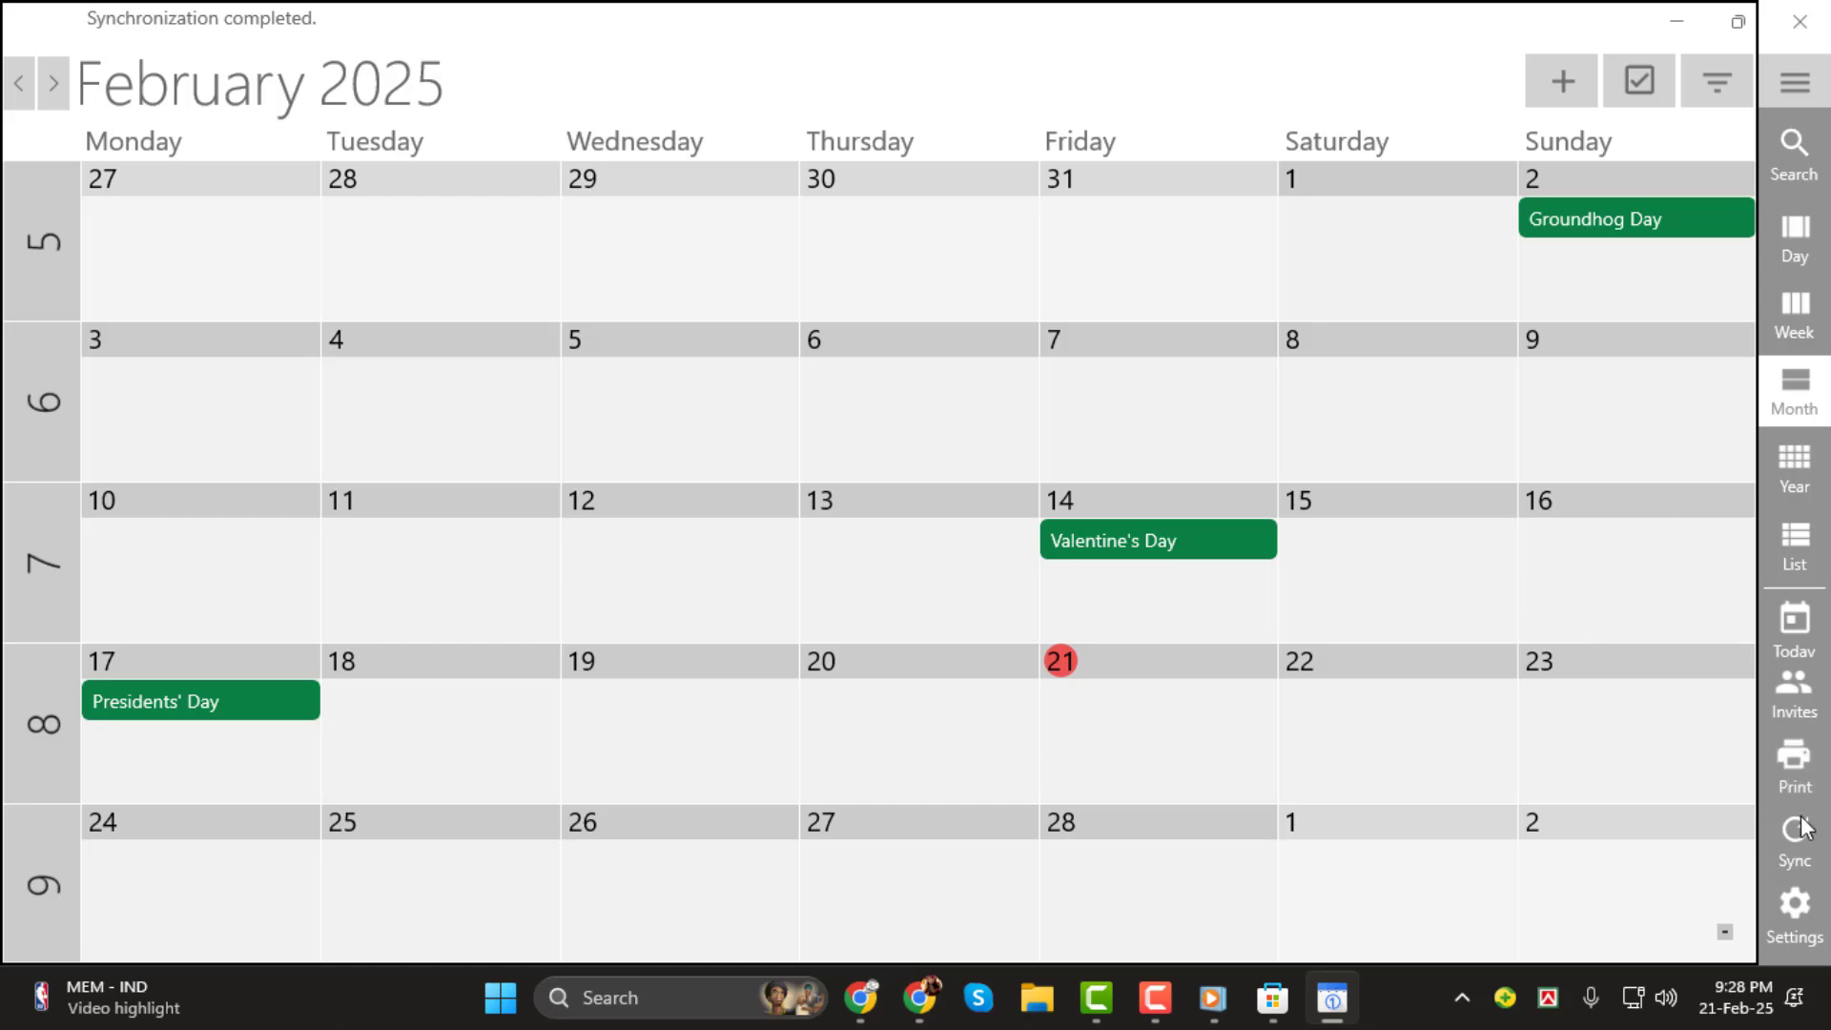
Check One Calendar's Accounts settings, exit Settings, and close the app.
{"action": "left_click", "coordinate": [1813, 910]}
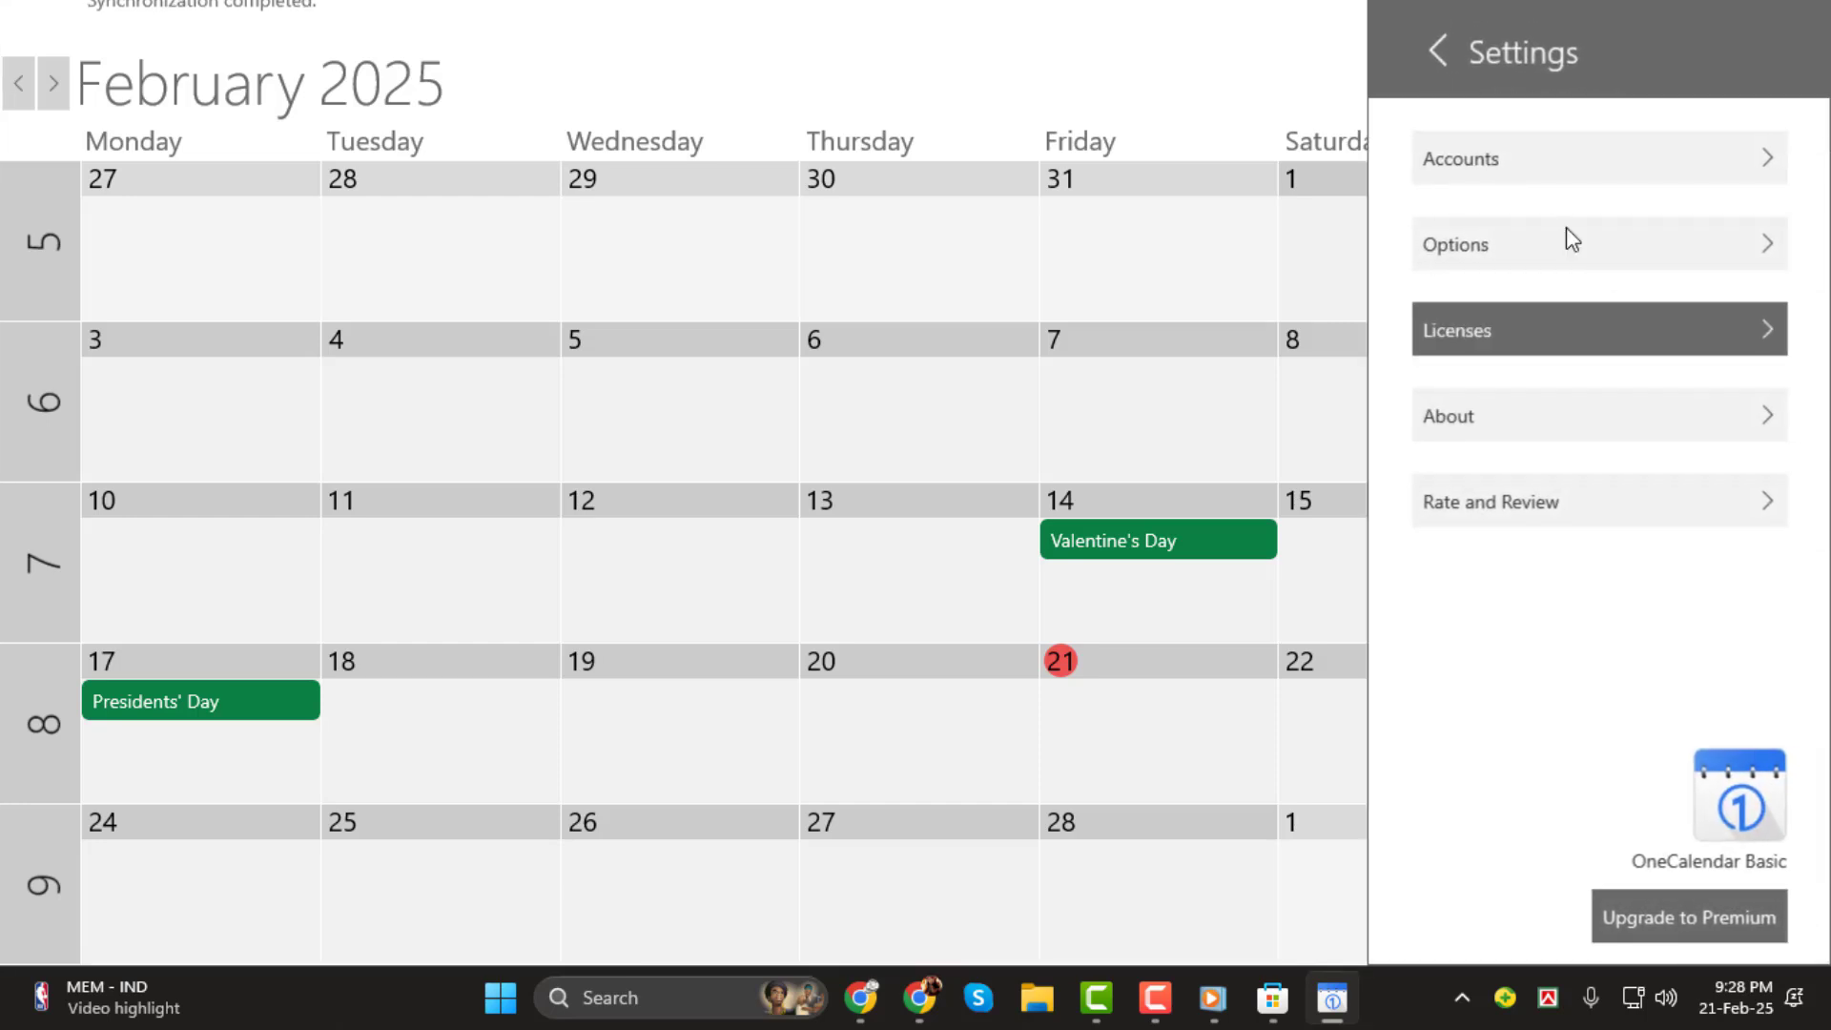
{"action": "left_click", "coordinate": [1507, 171]}
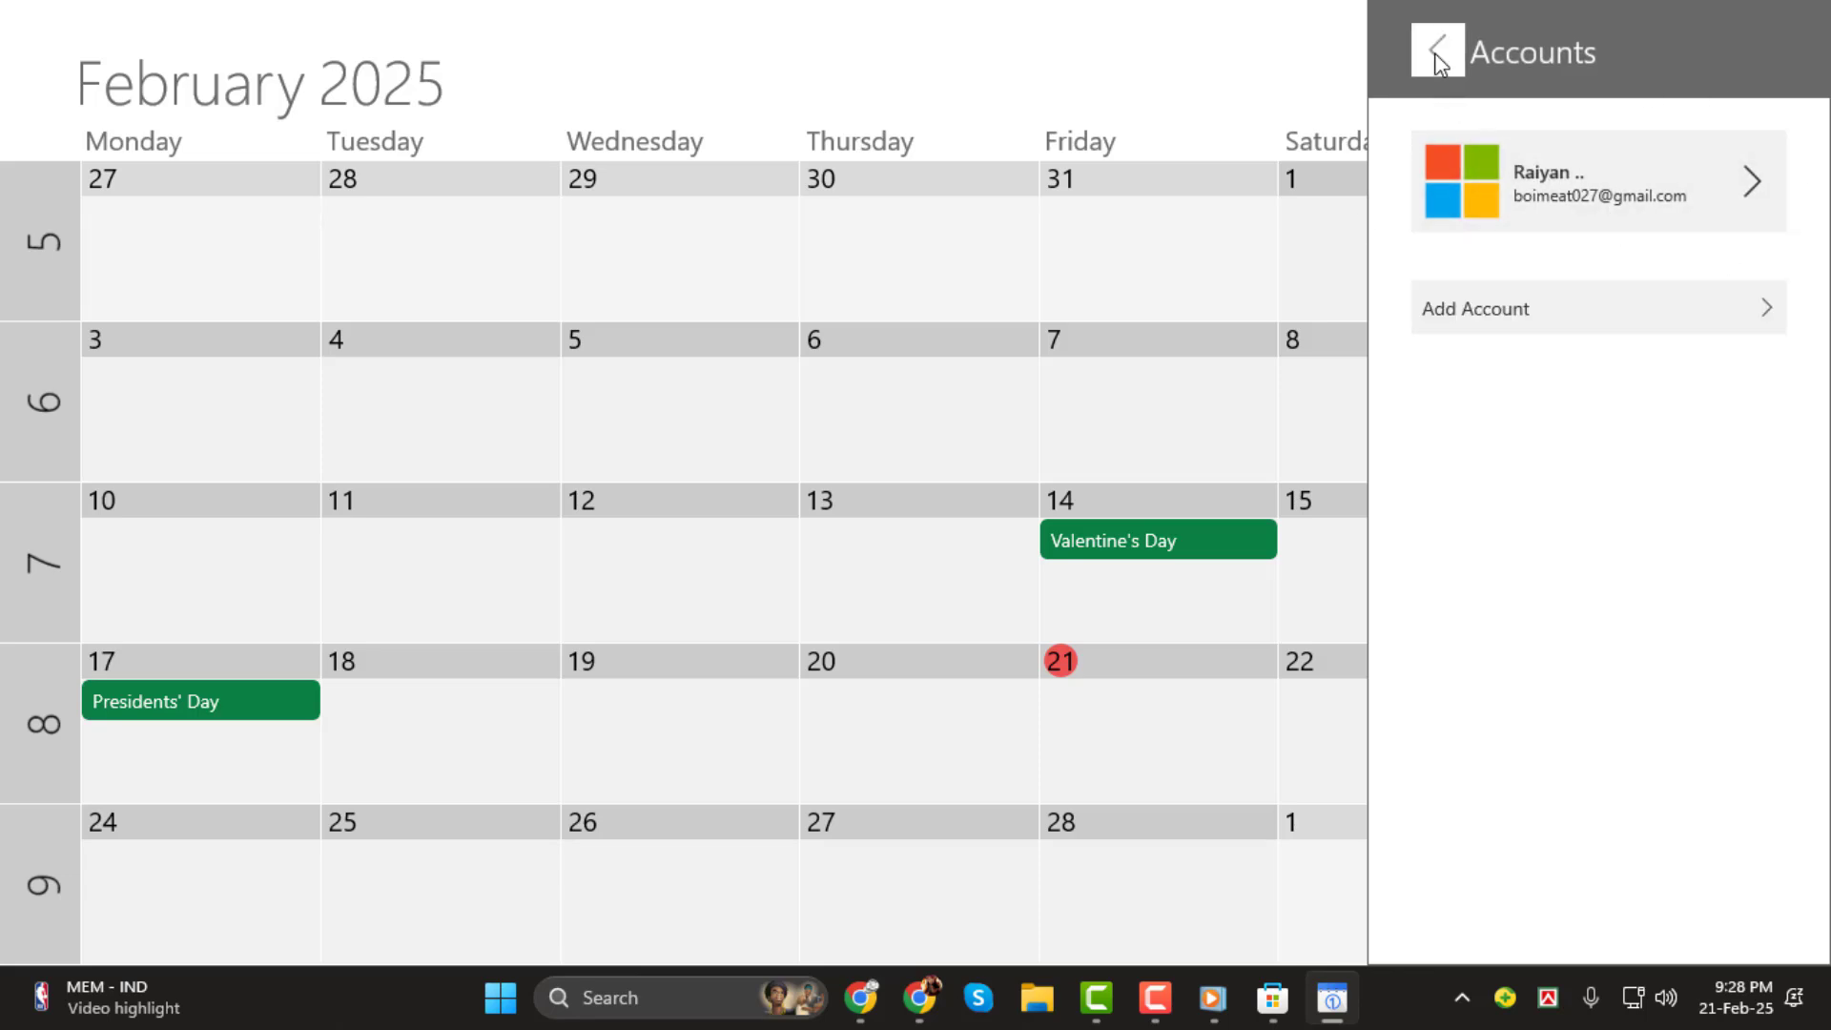
{"action": "left_click", "coordinate": [1437, 54]}
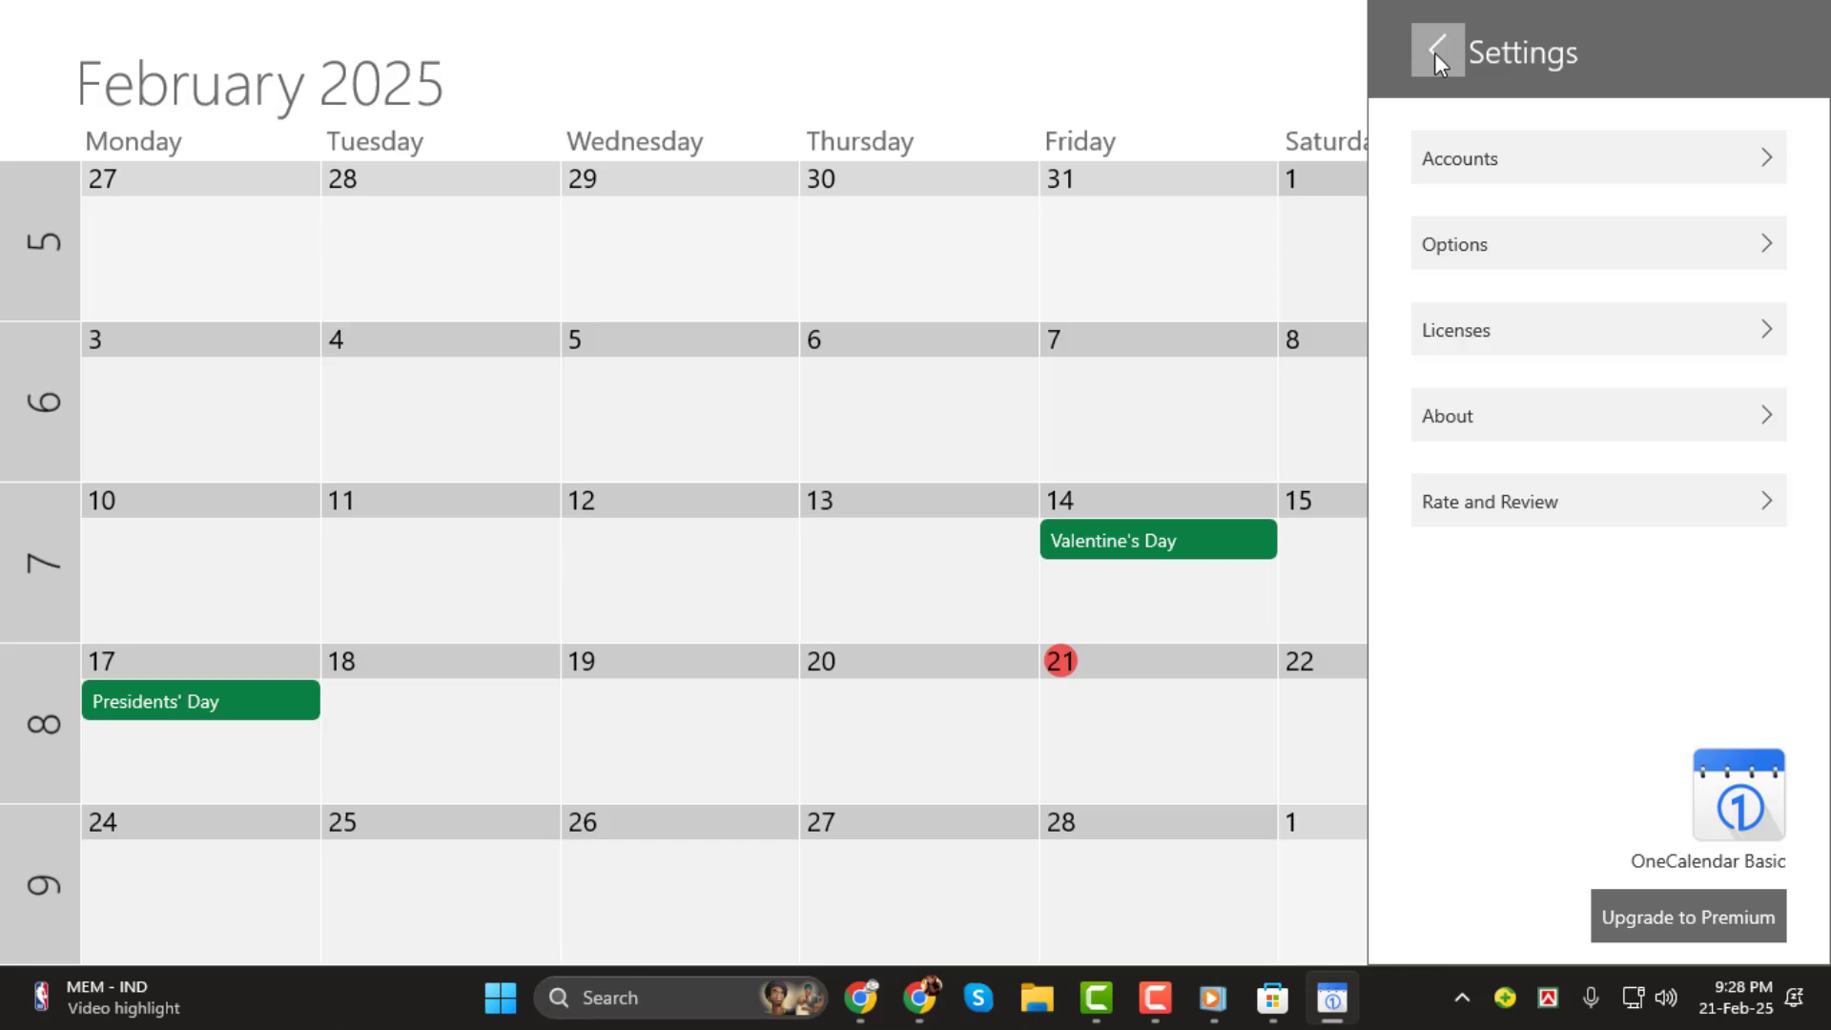
{"action": "left_click", "coordinate": [1435, 52]}
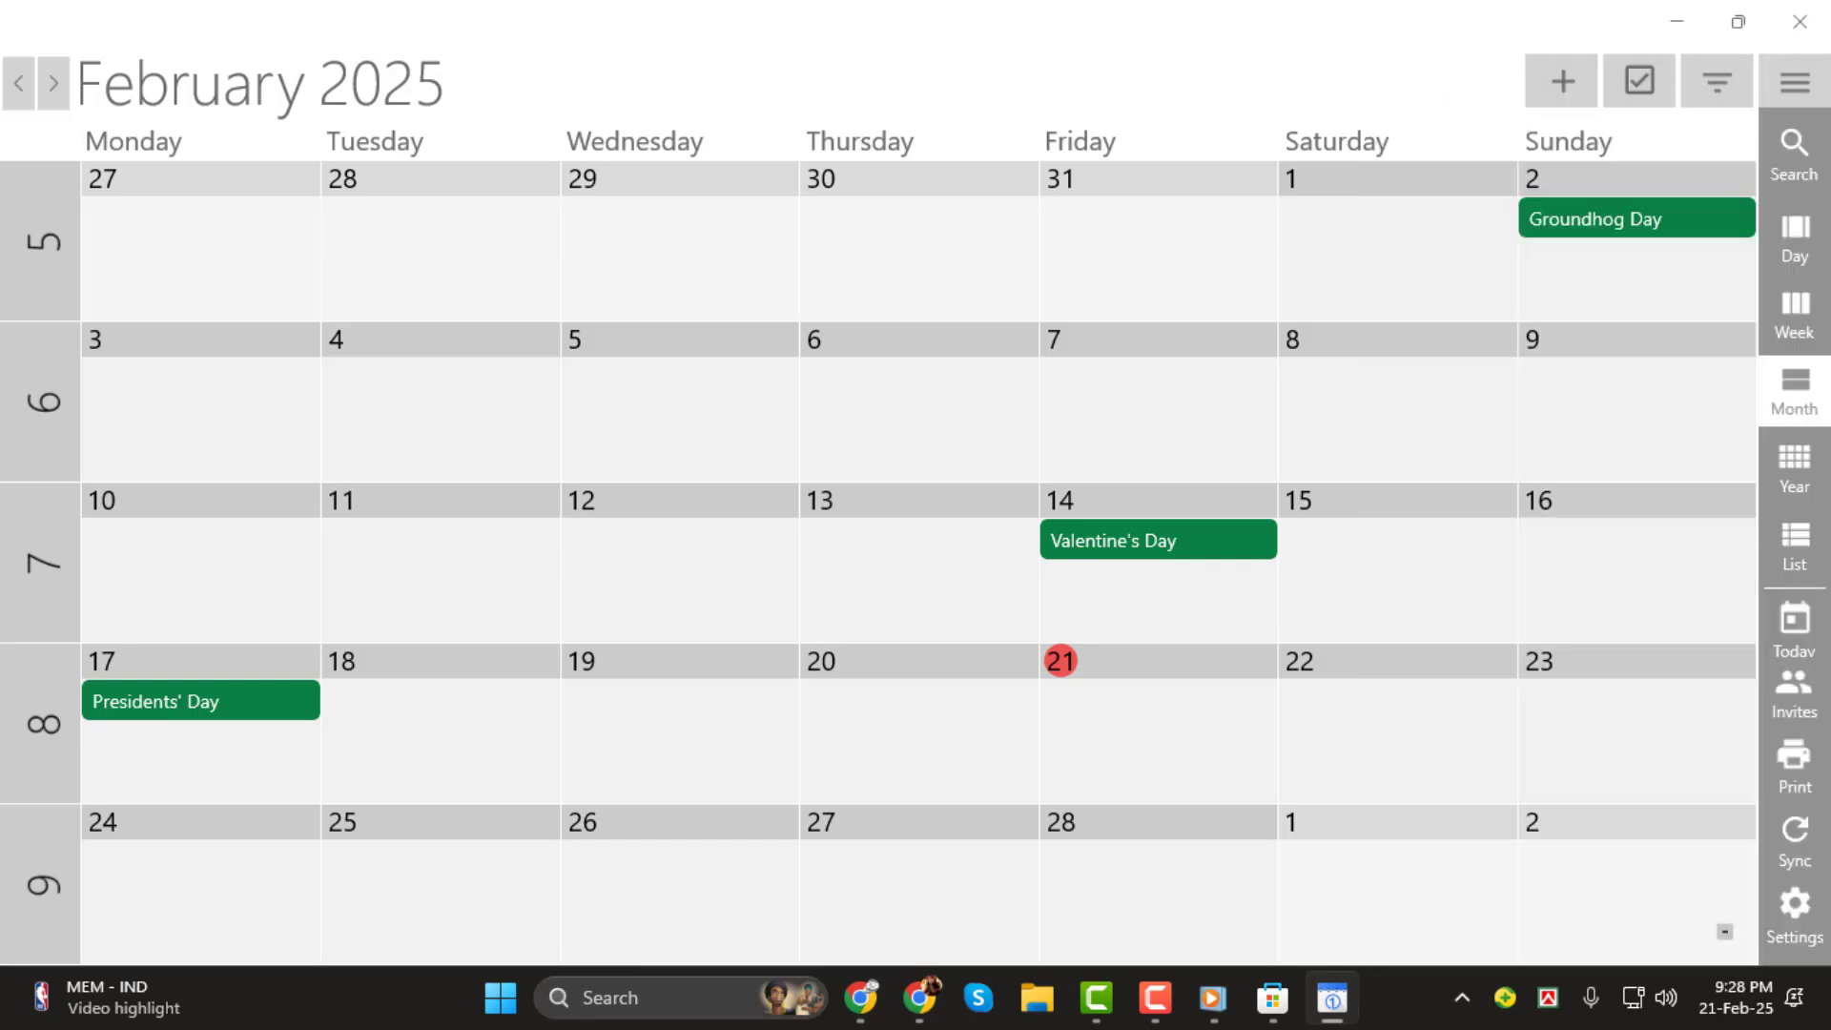
{"action": "left_click", "coordinate": [1824, 33]}
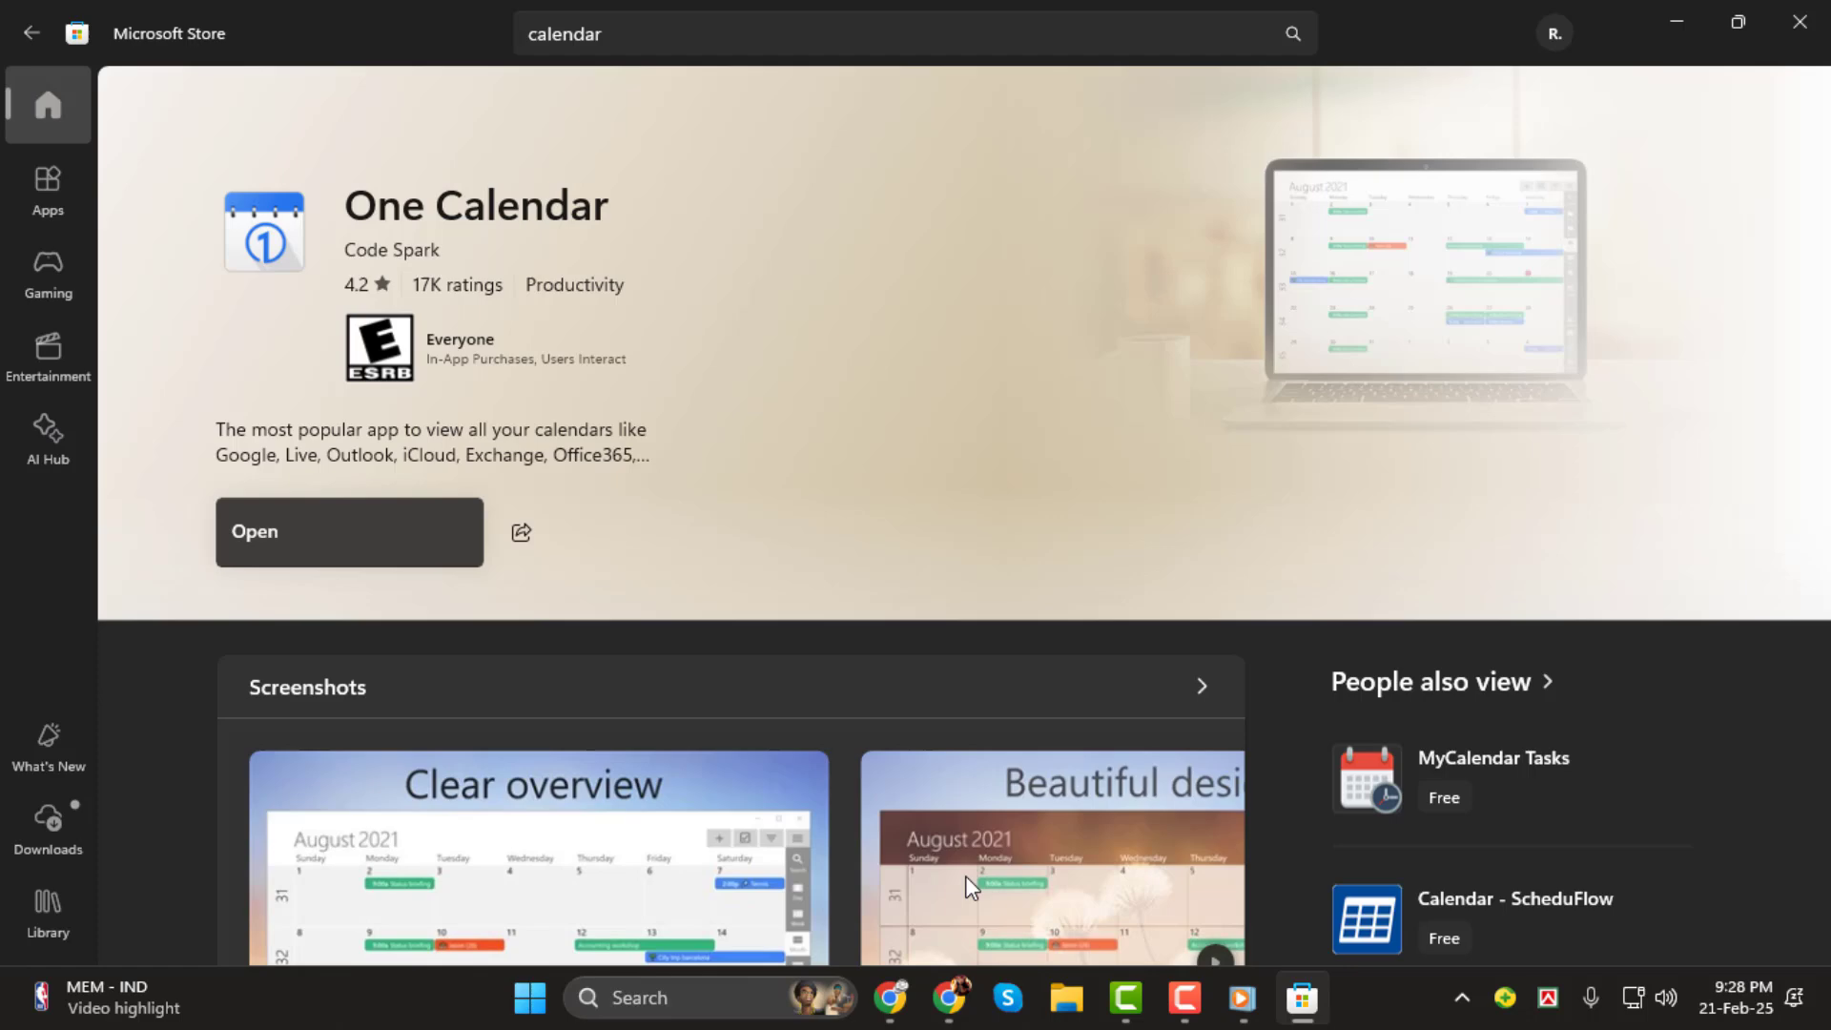
{"action": "left_click", "coordinate": [530, 998]}
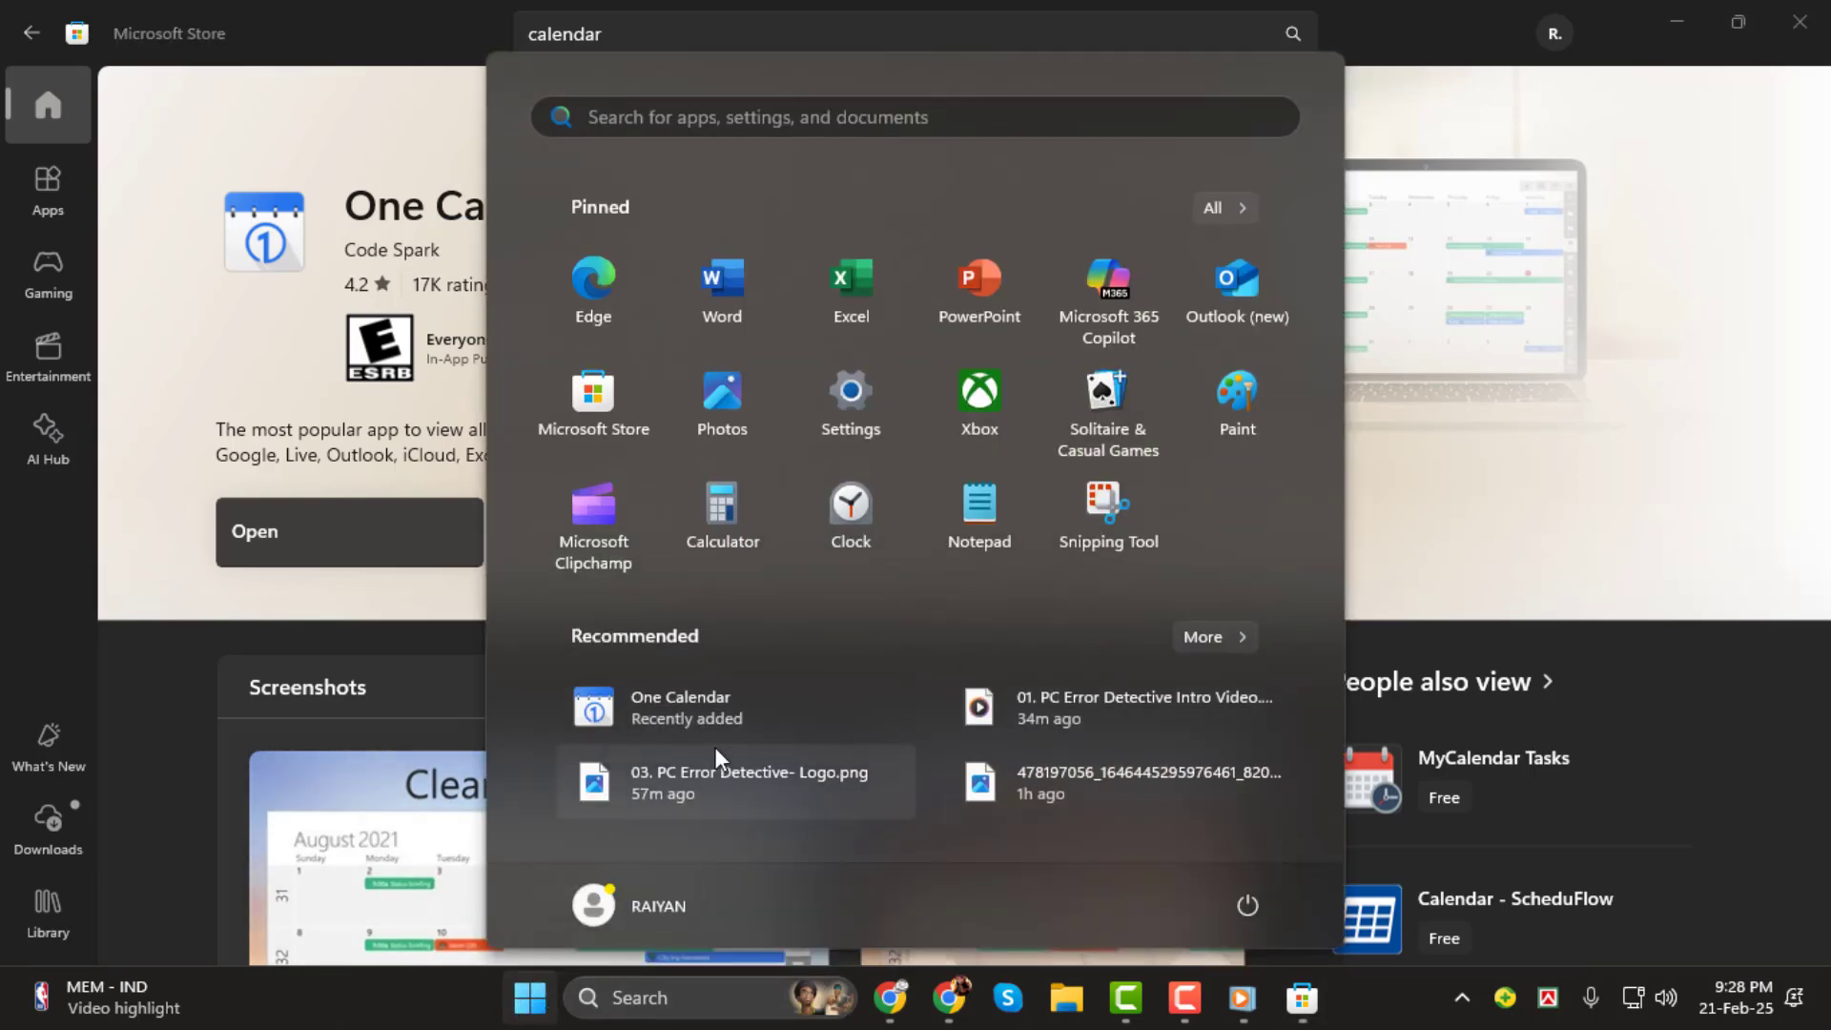
{"action": "right_click", "coordinate": [699, 727]}
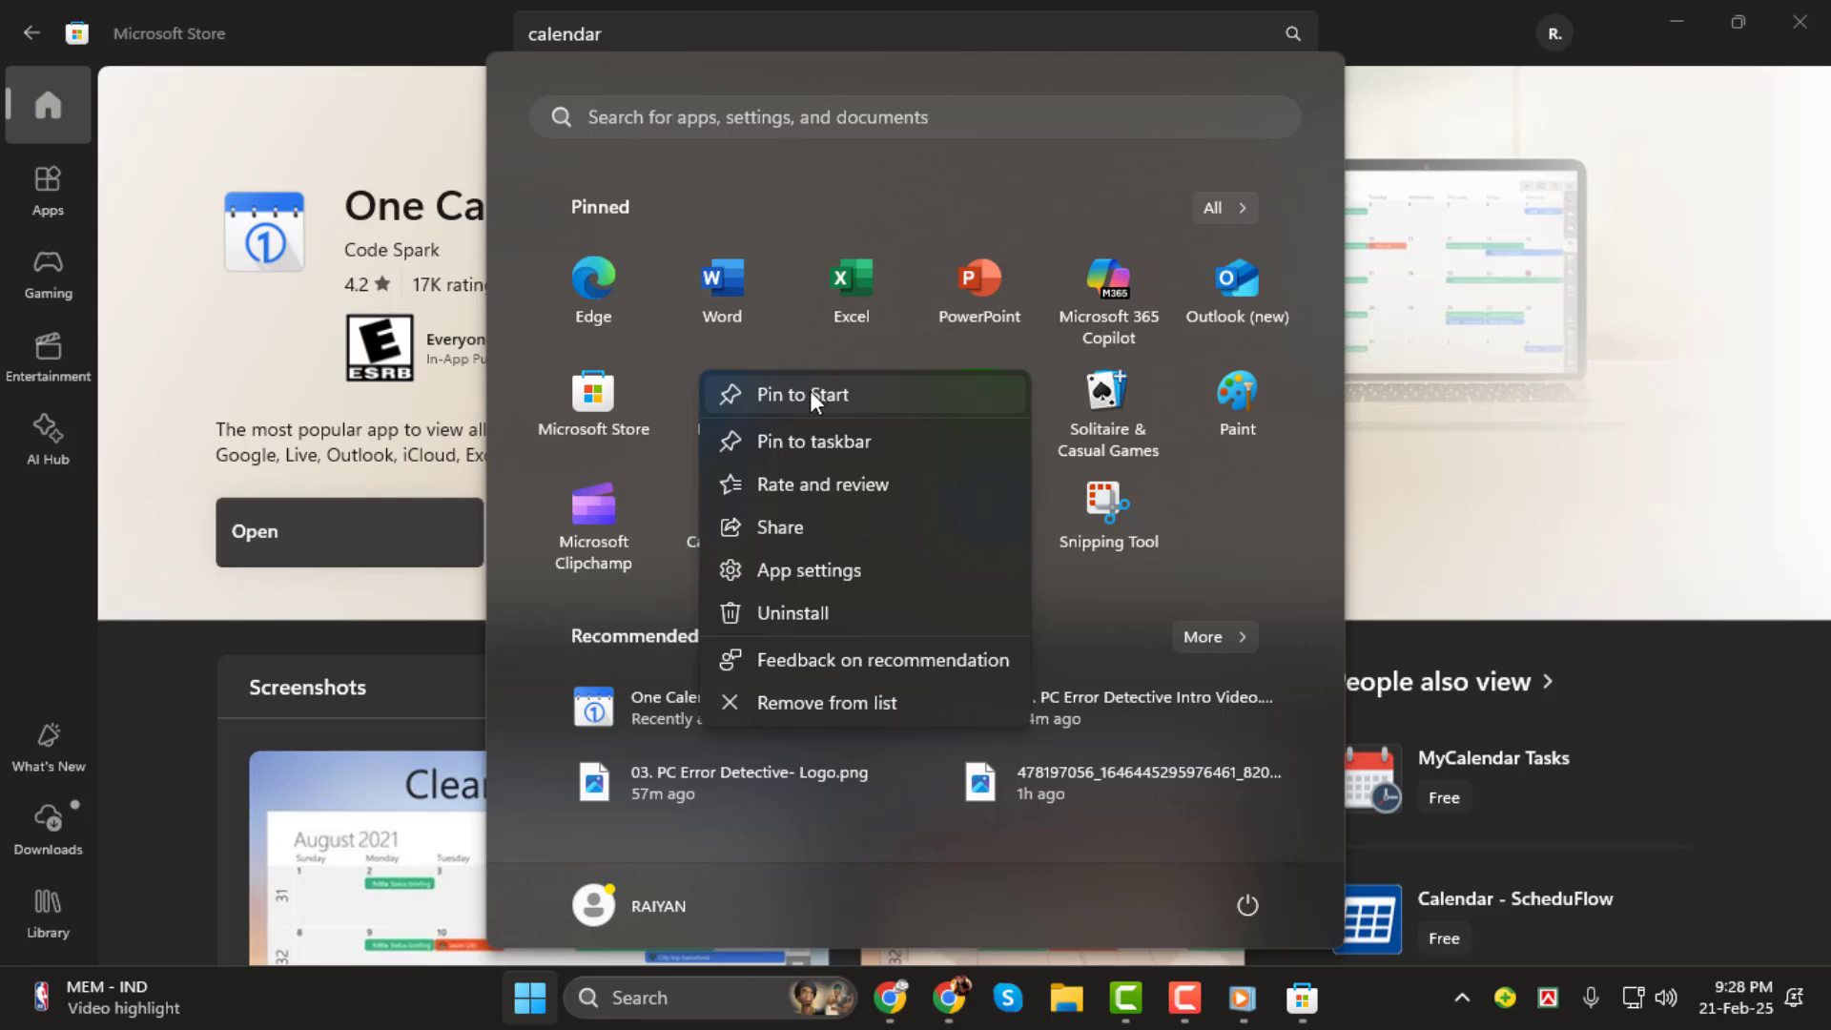
{"action": "left_click", "coordinate": [944, 69]}
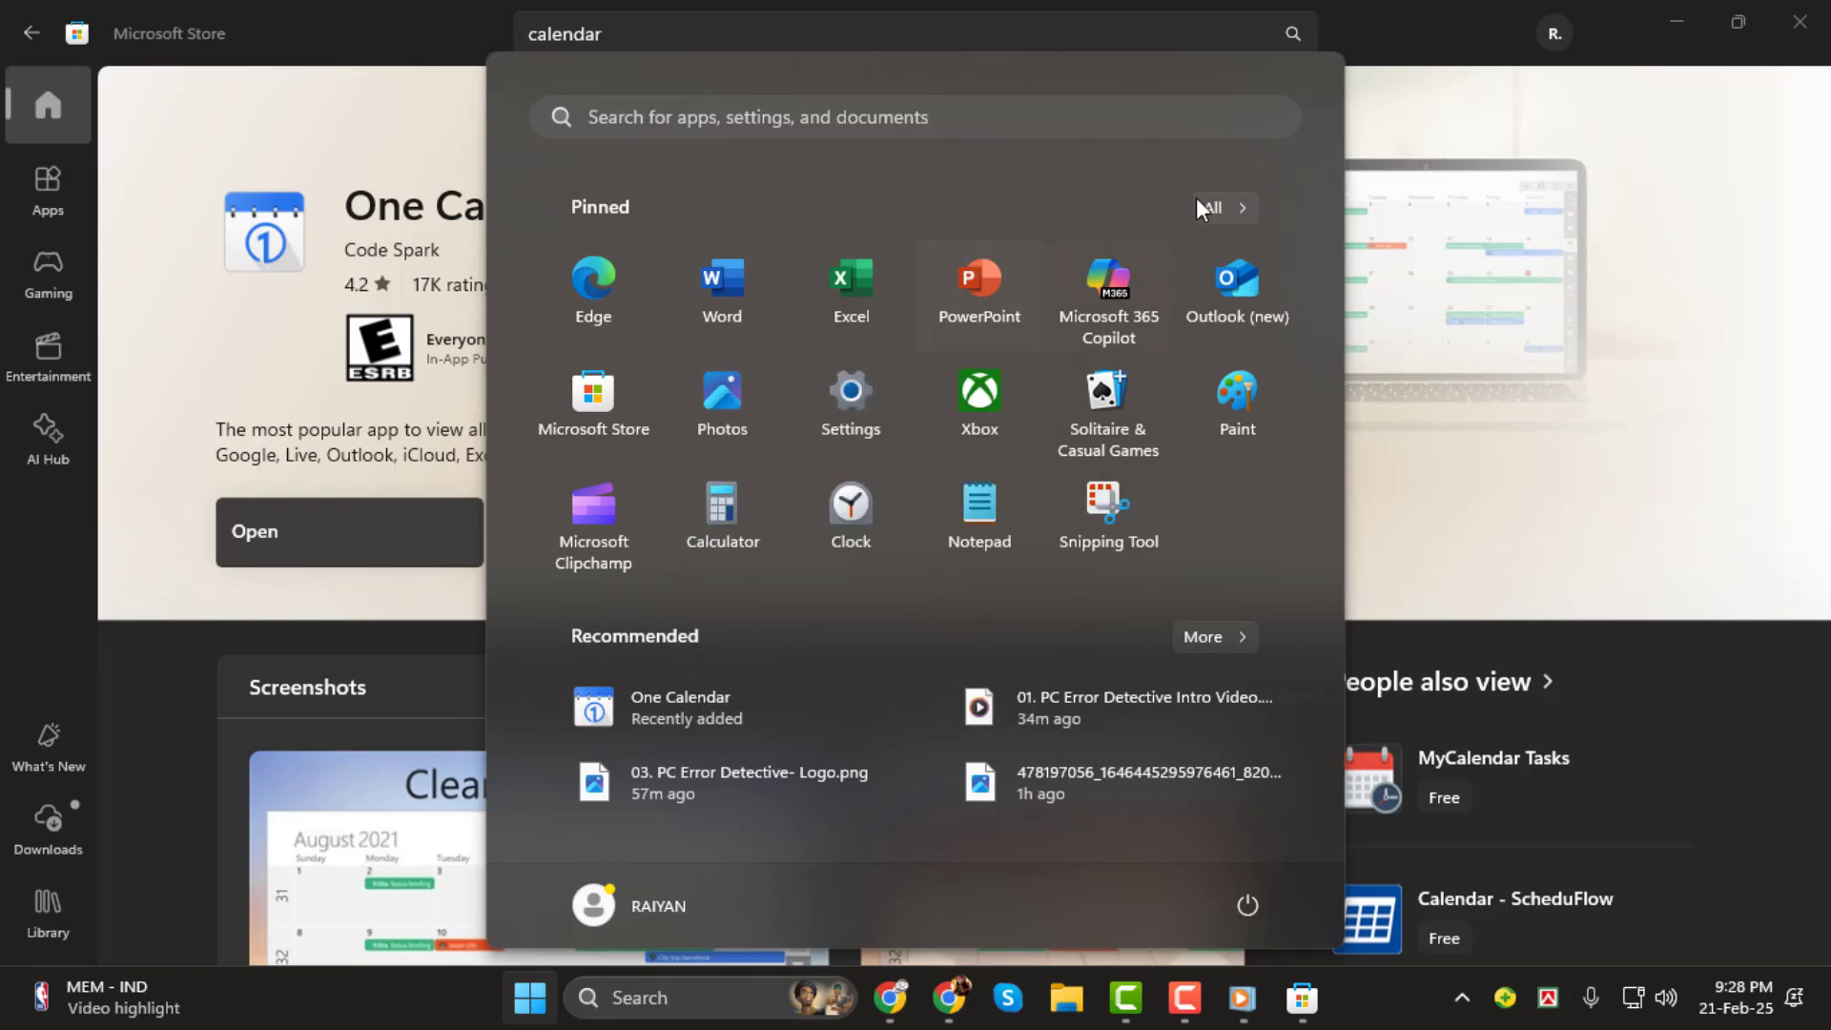
{"action": "left_click", "coordinate": [1420, 114]}
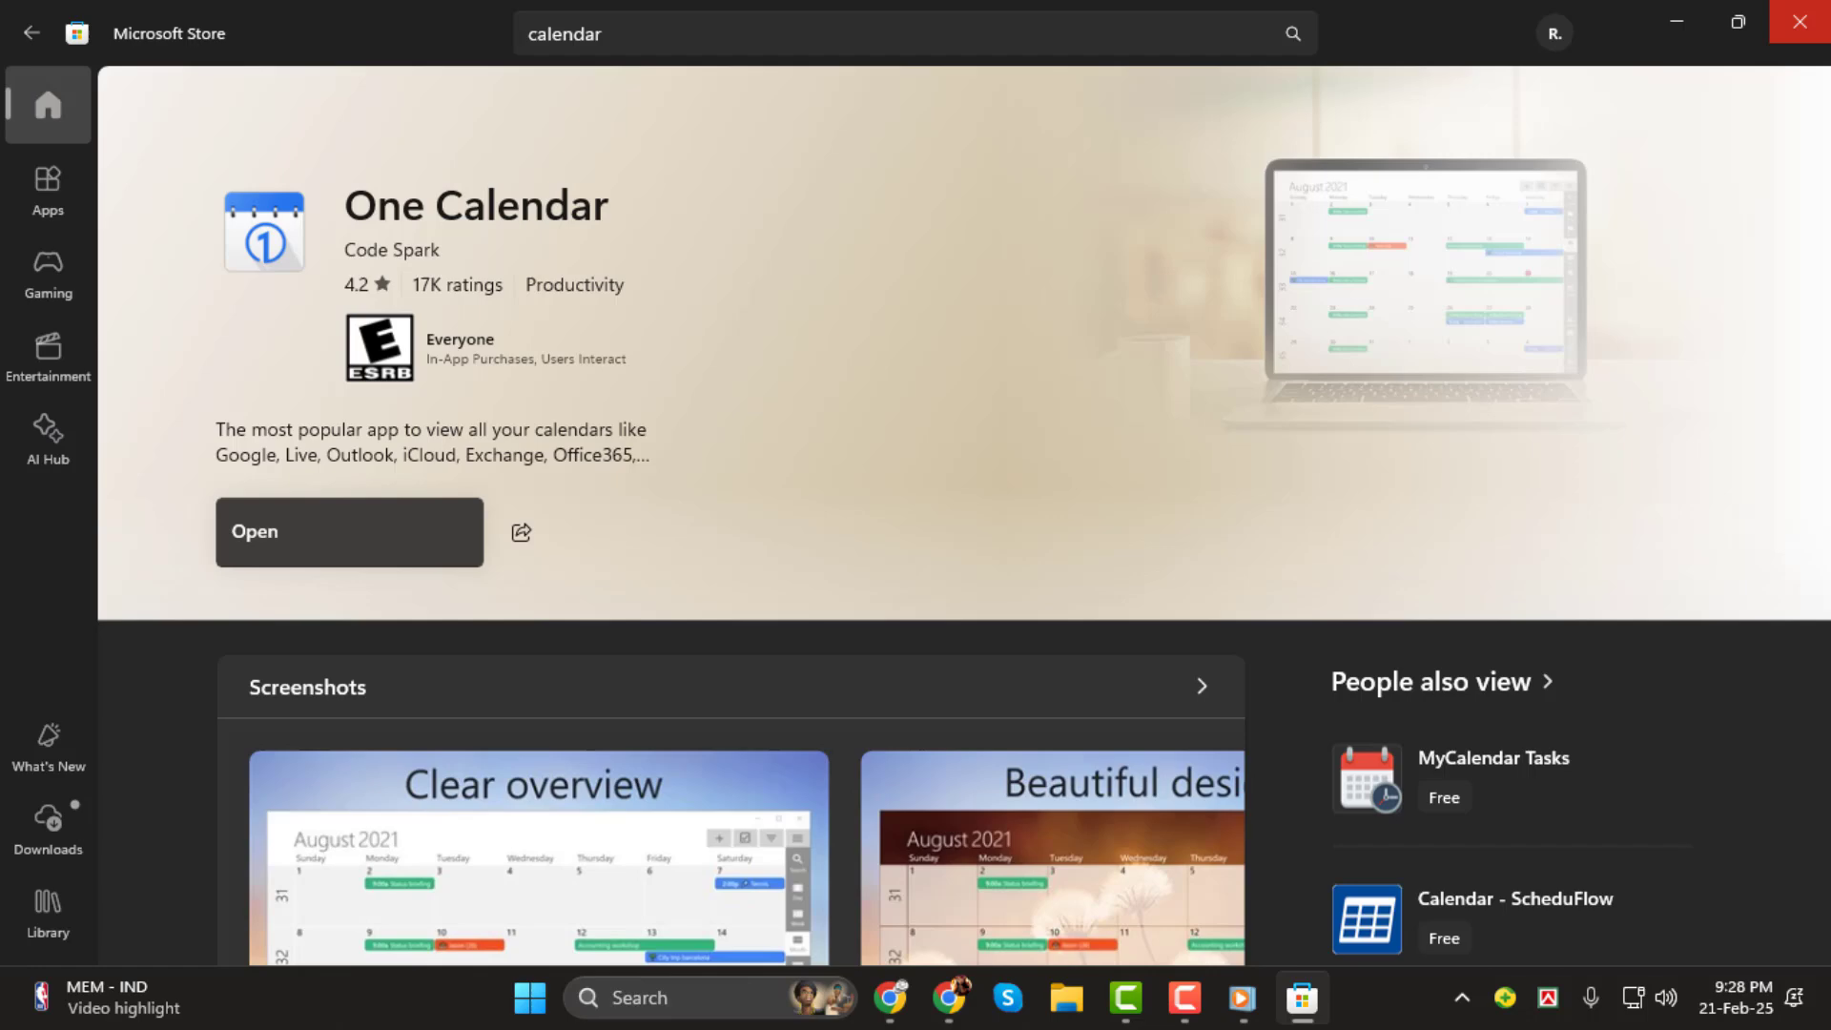